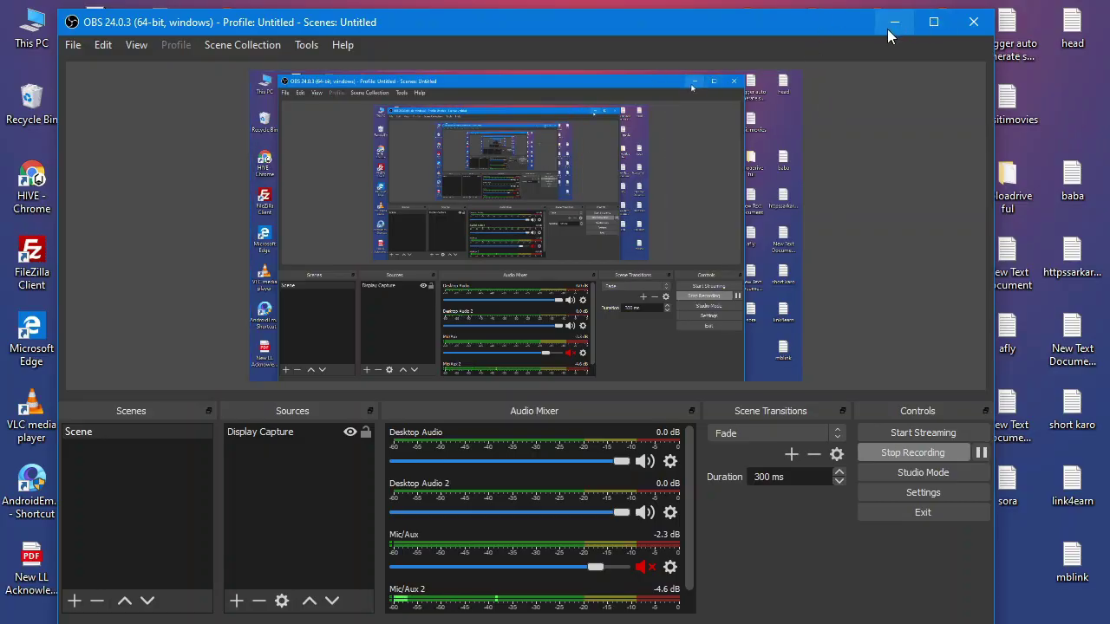
Step: Minimize the OBS window and look over the Chrome profile shortcuts on the desktop and the adslimit adsense accc folder
left_click(888, 28)
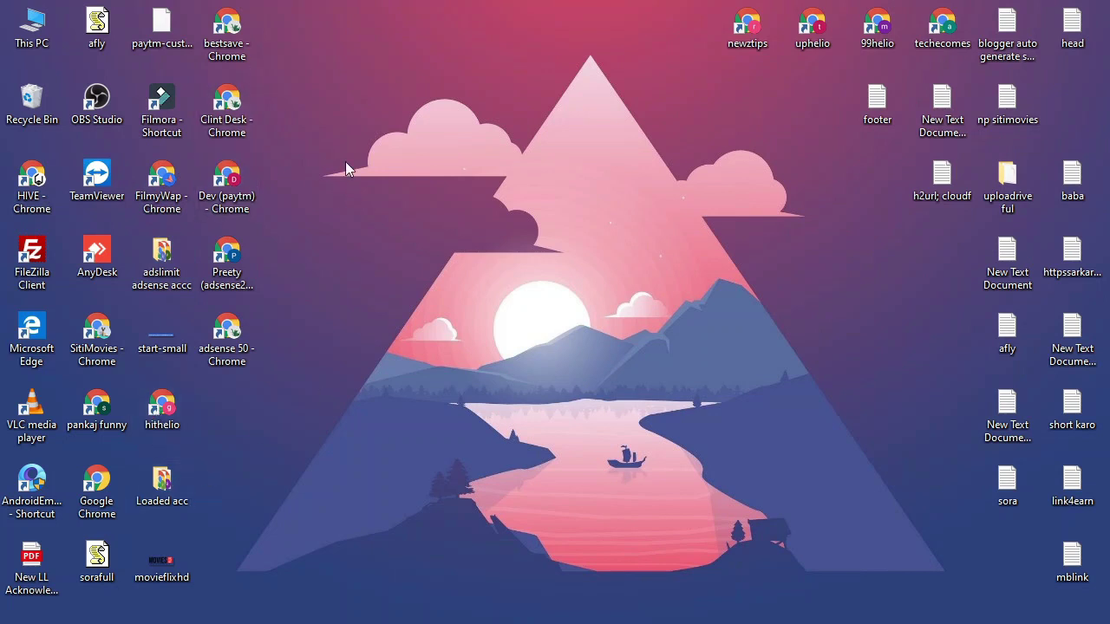
left_click_drag(677, 43, 974, 47)
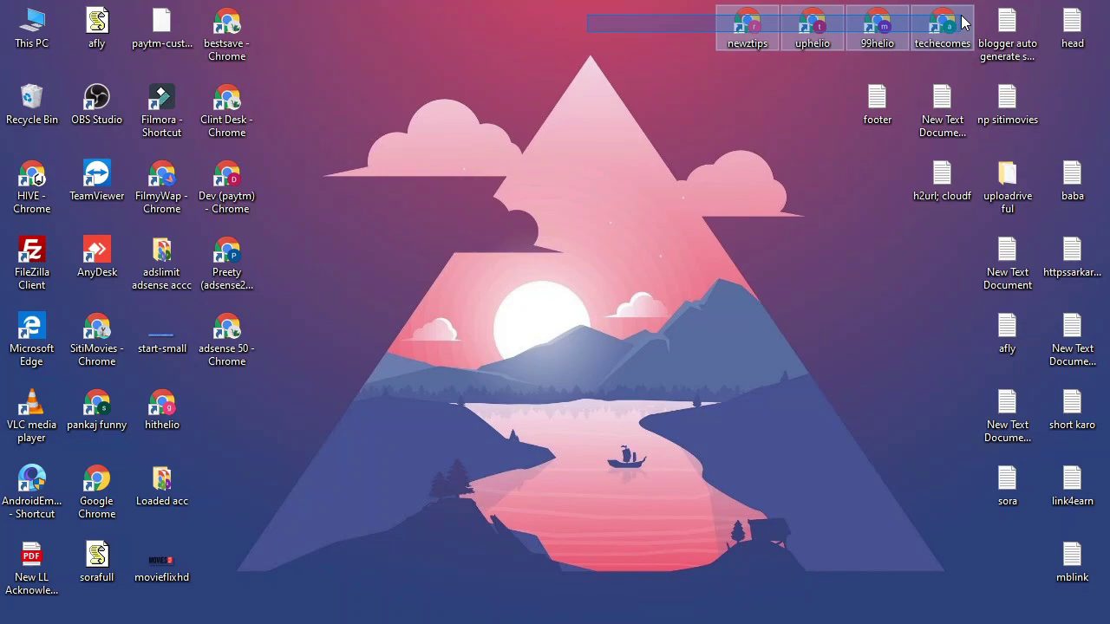
left_click(512, 109)
double_click(148, 275)
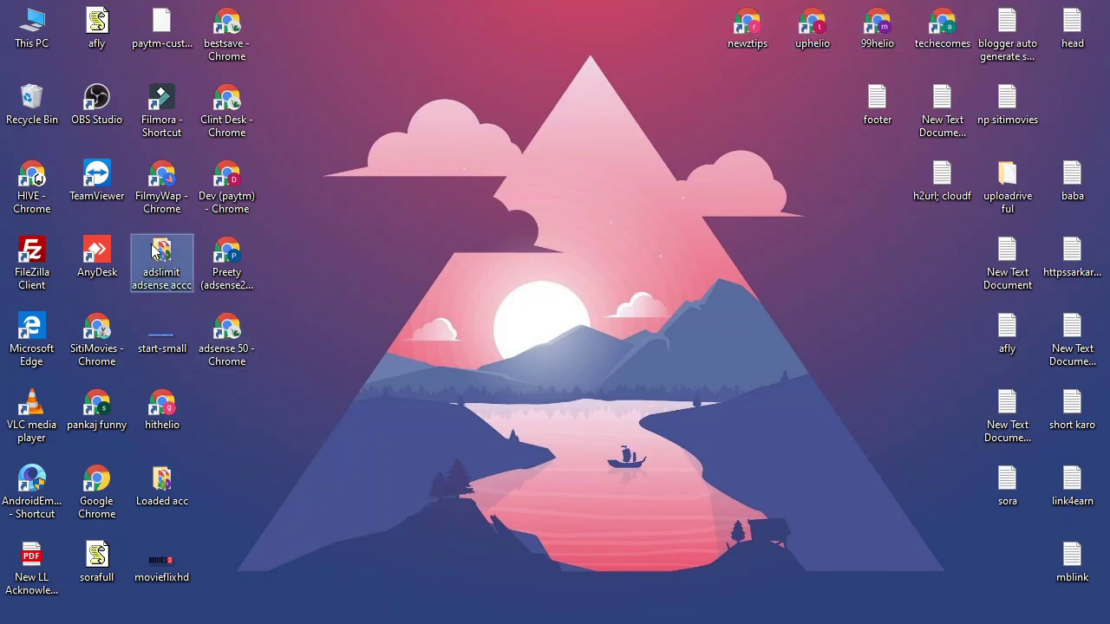
left_click_drag(481, 277, 459, 104)
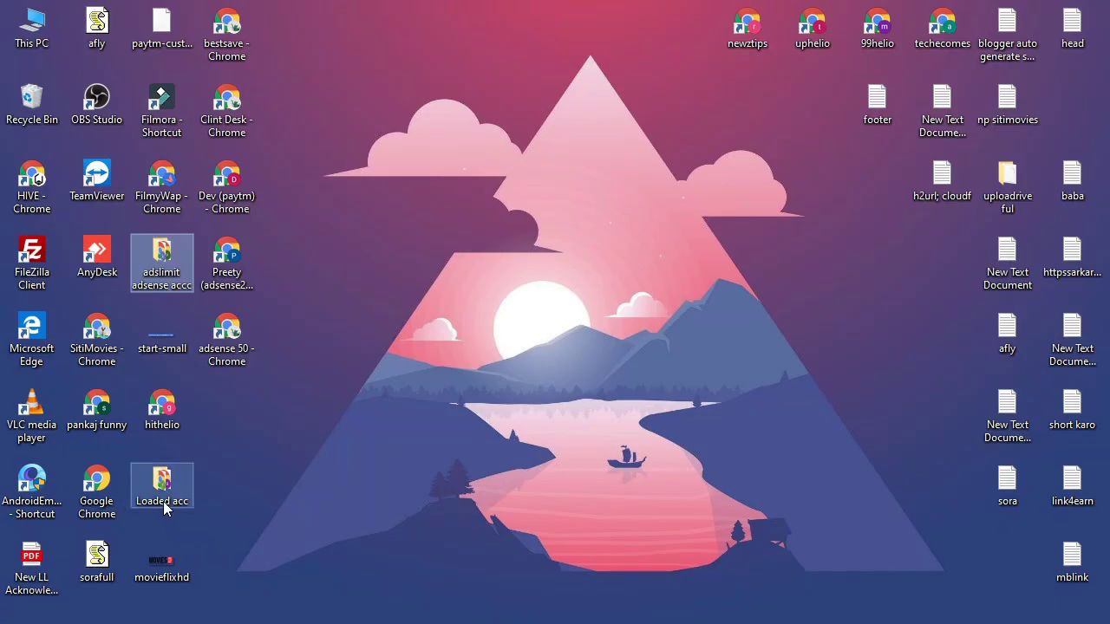
Step: Examine the Chrome shortcuts stored in the Loaded acc folder and close the folder
double_click(161, 488)
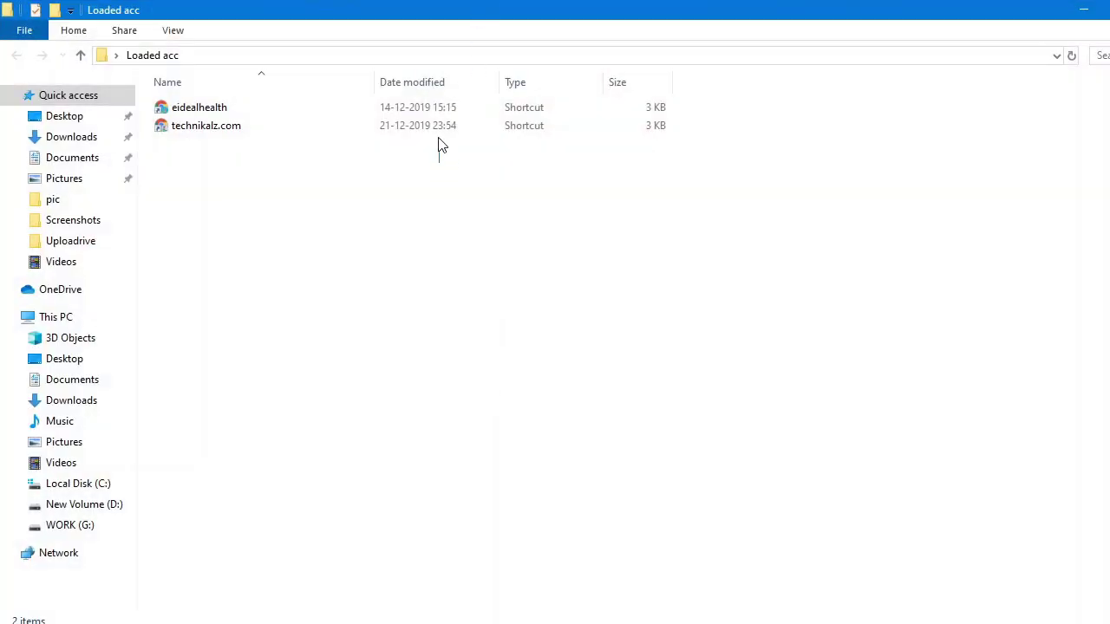
left_click_drag(440, 145, 442, 100)
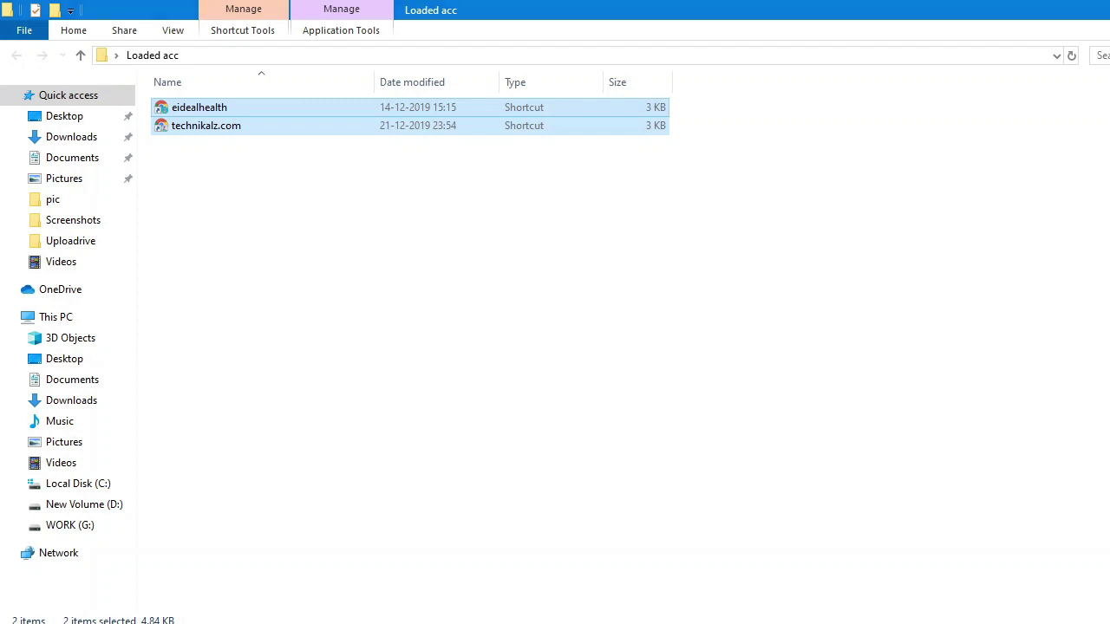
key("alt+F4")
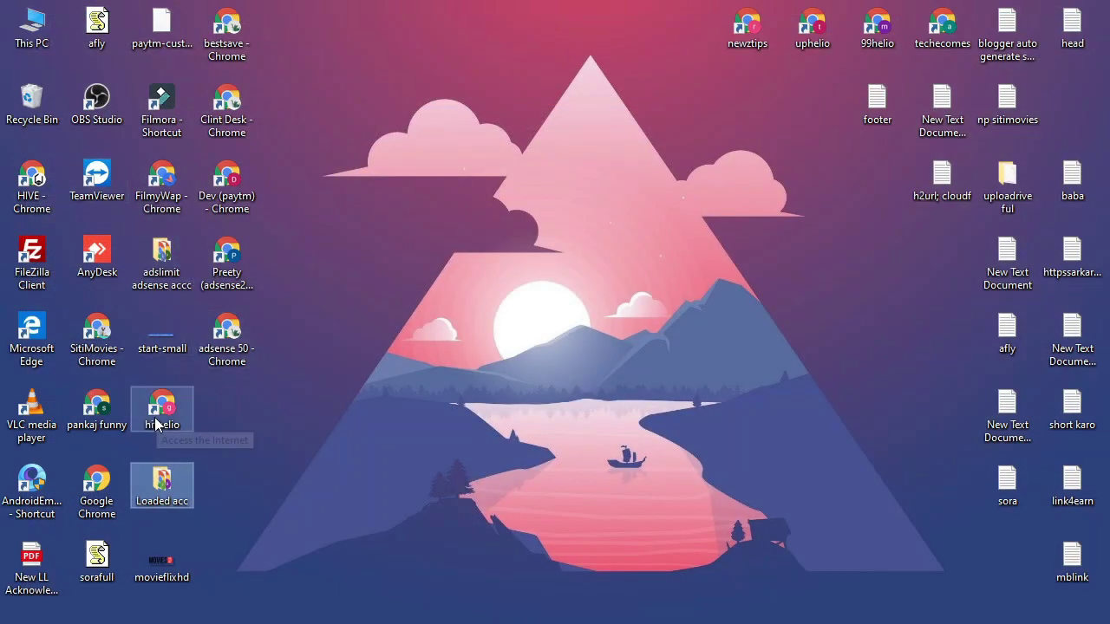
left_click_drag(282, 24, 230, 362)
left_click(348, 318)
right_click(355, 118)
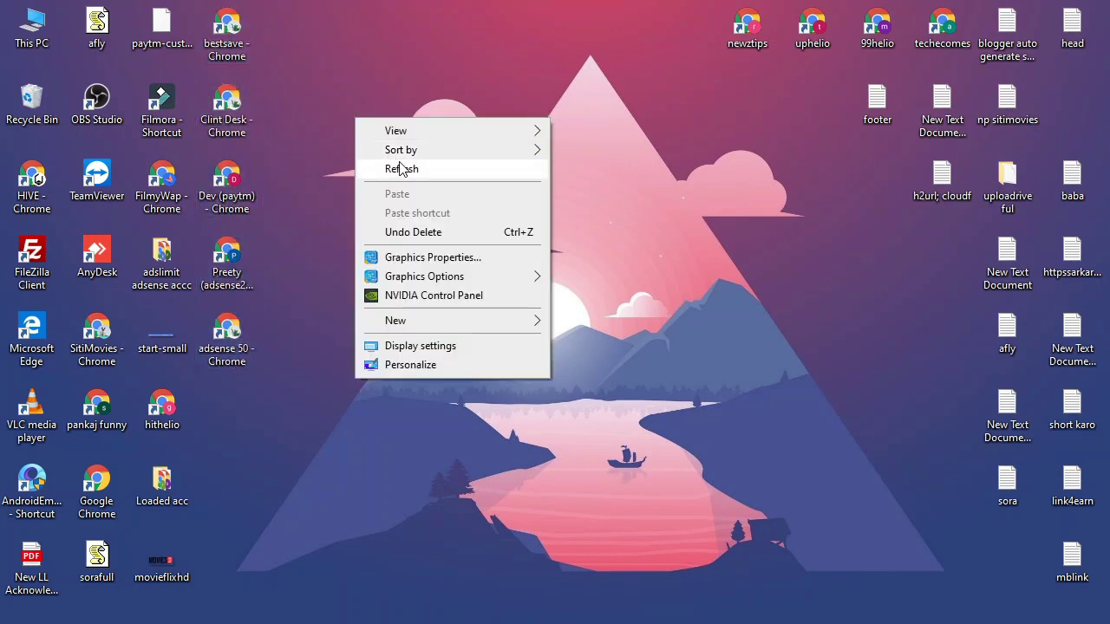
left_click(387, 167)
right_click(378, 125)
left_click(427, 176)
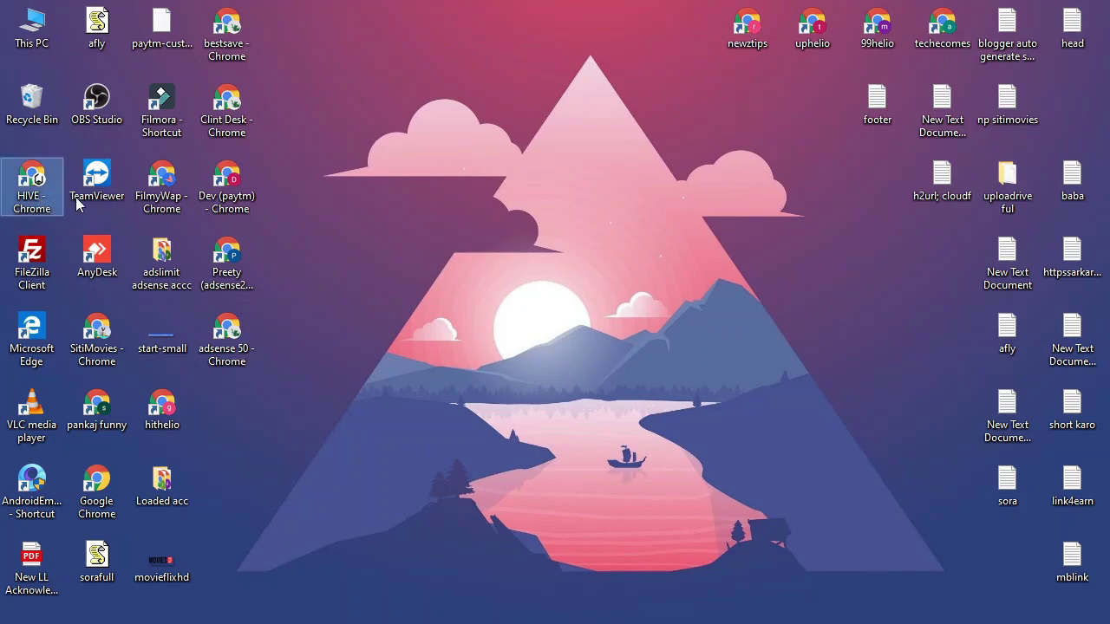
Step: Open Chrome with the HIVE profile and look through the list of other browser profiles
double_click(32, 184)
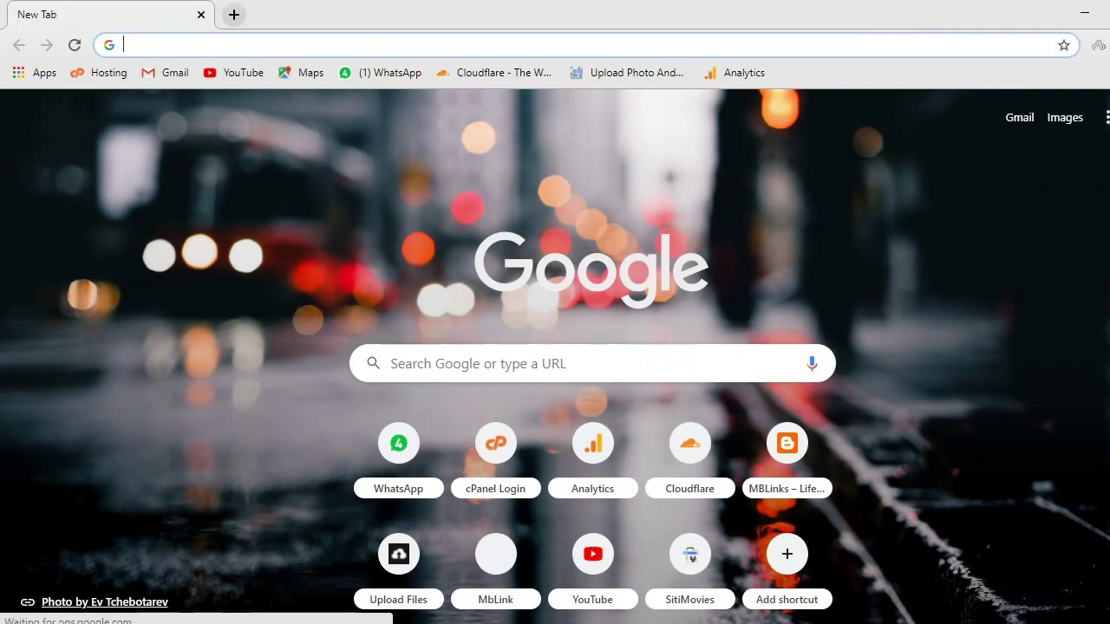
key("ctrl+shift+m")
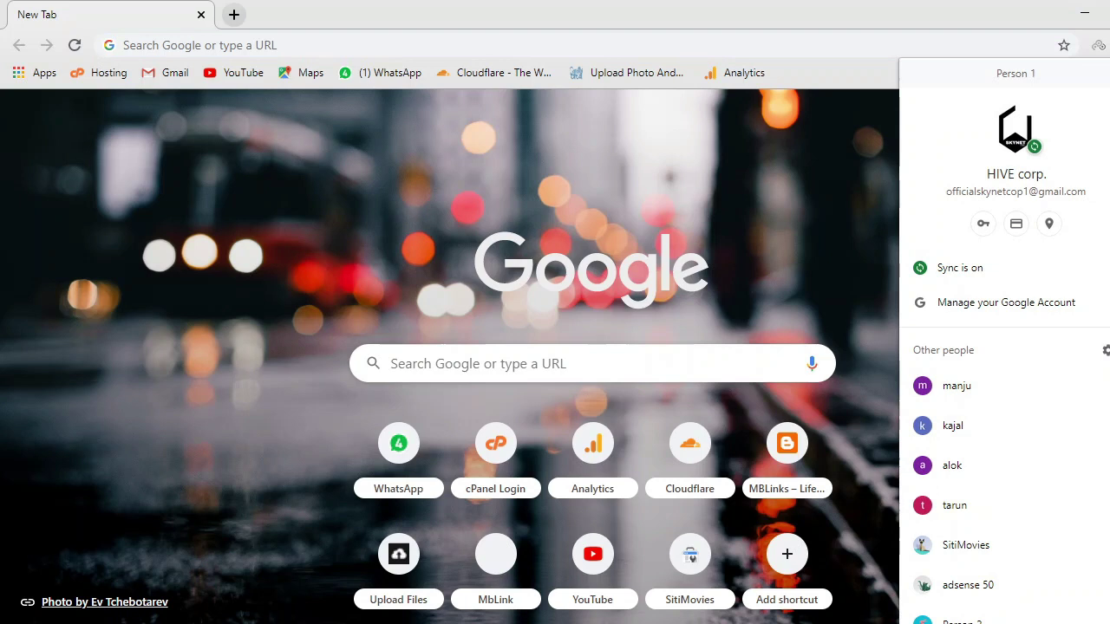
scroll(1006, 347, "down", 3)
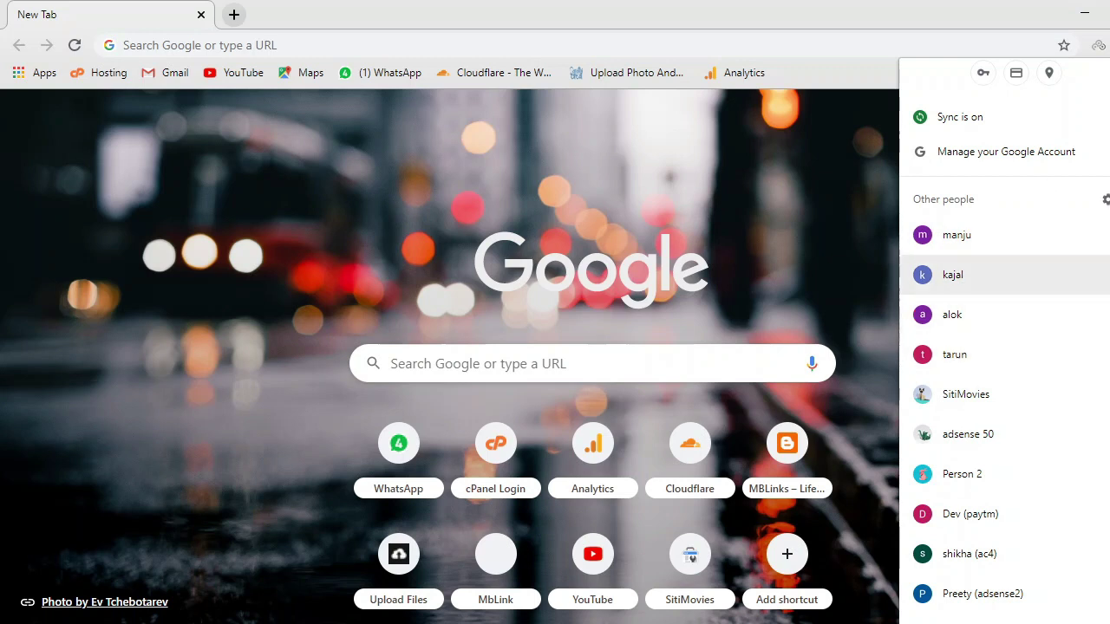
scroll(1005, 347, "down", 5)
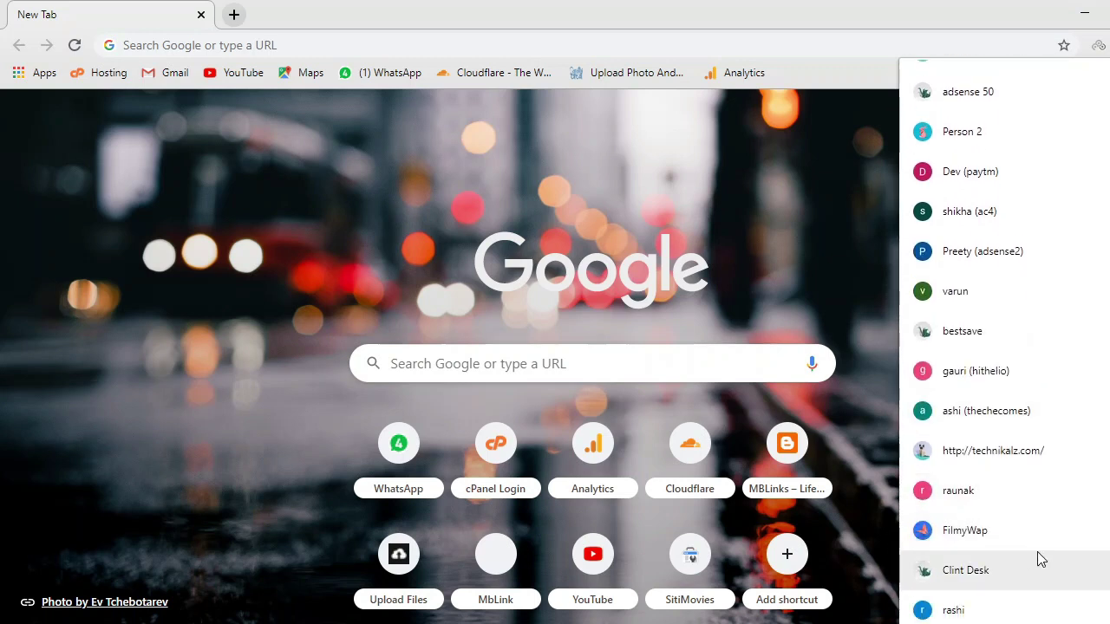
scroll(1084, 537, "down", 2)
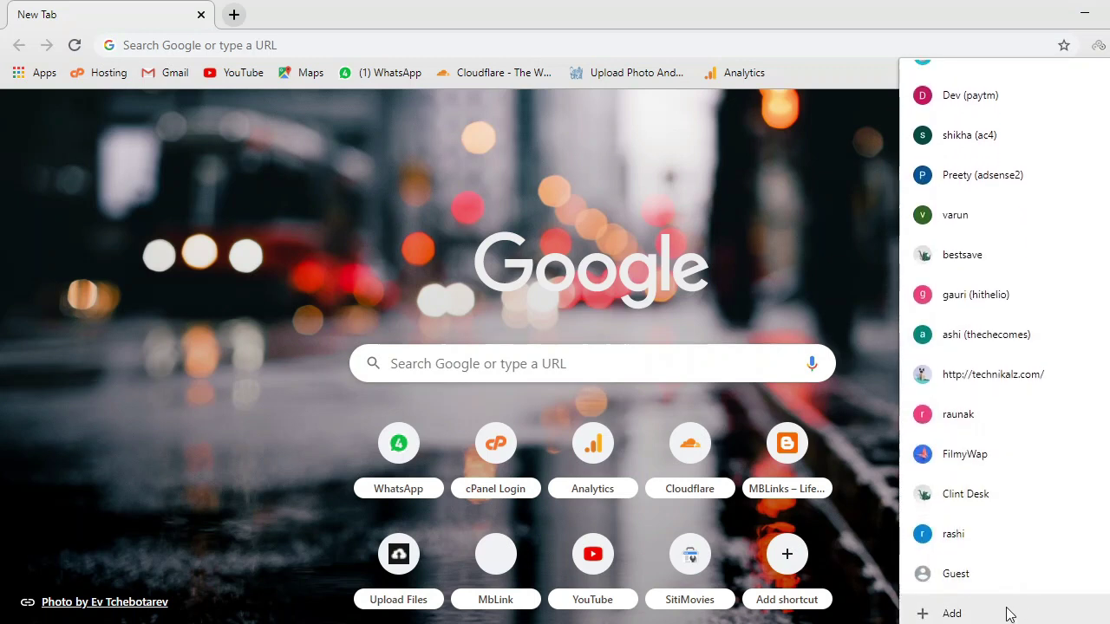
scroll(1103, 416, "up", 5)
scroll(1005, 347, "up", 3)
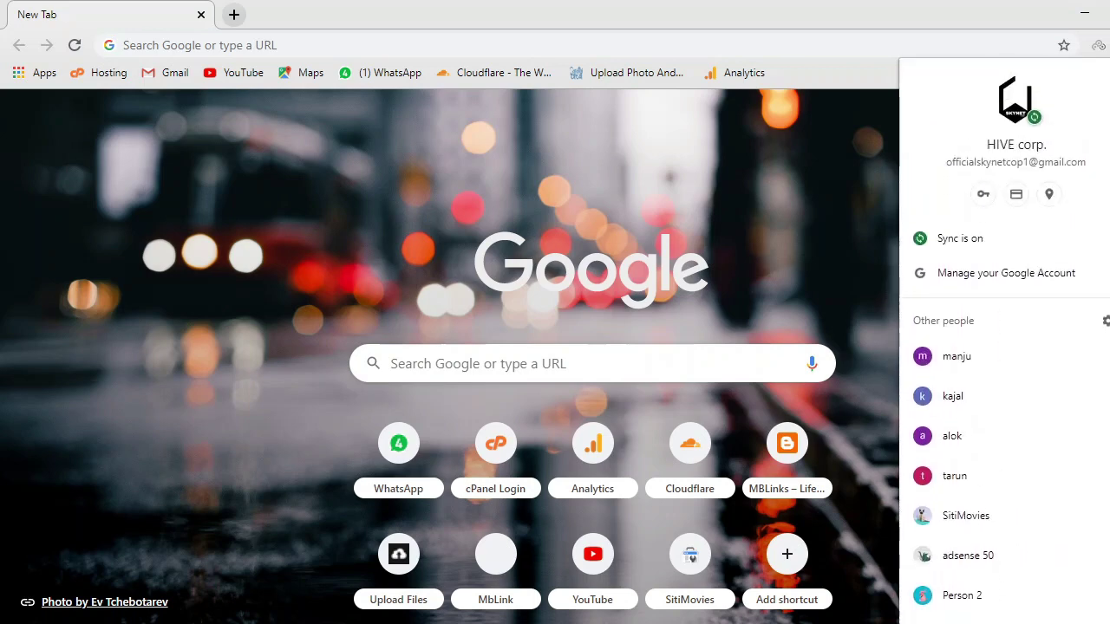
Step: Start adding a new Chrome person named adsense20th with the green dragon avatar
scroll(1005, 434, "down", 8)
left_click(951, 612)
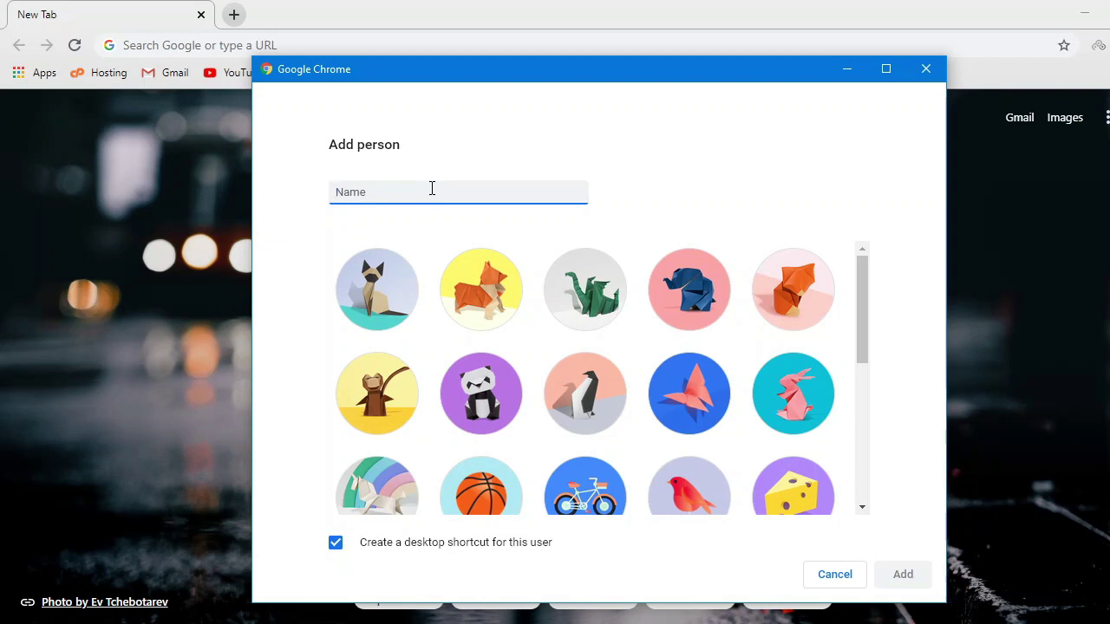
type("adsense20th")
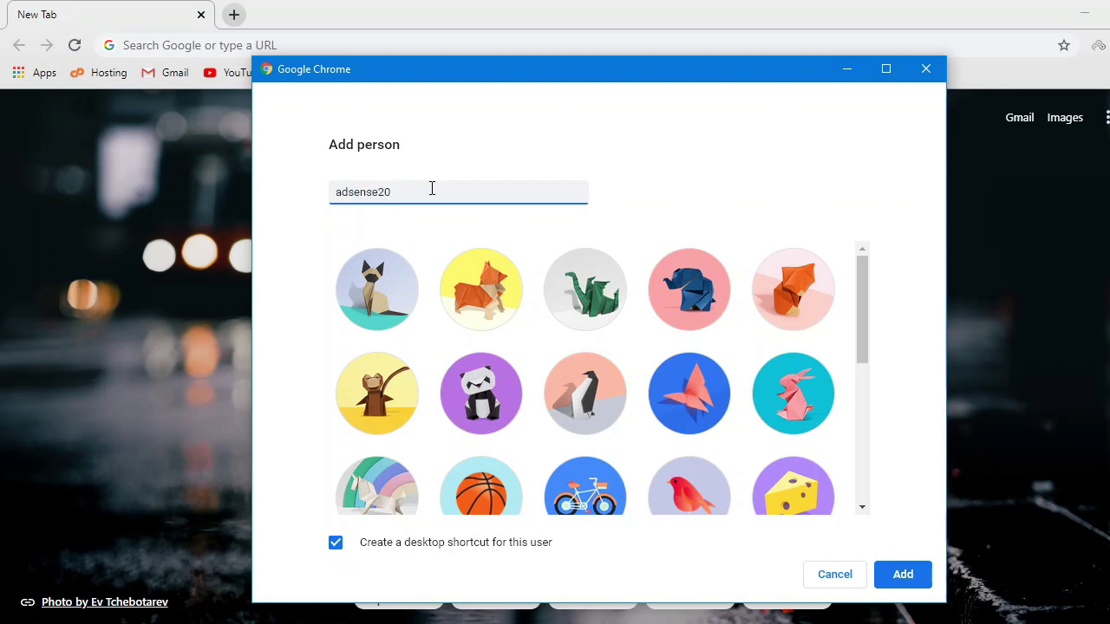
left_click(606, 297)
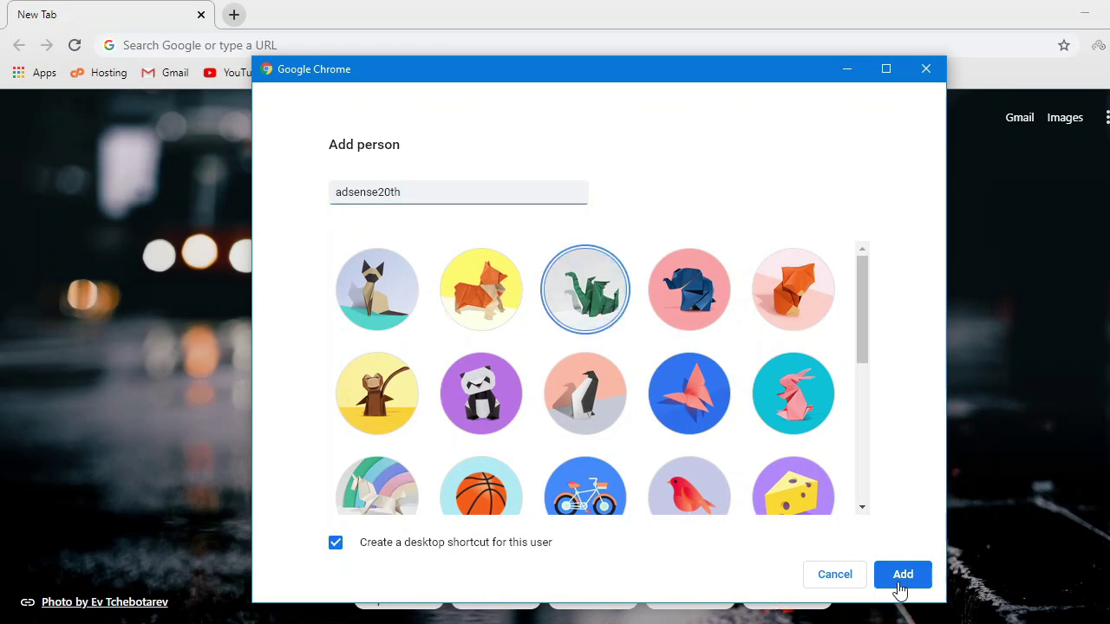
Step: Try the elephant and corgi avatars, choose the green dragon again, and add the adsense20th person with a desktop shortcut
left_click_drag(440, 191, 322, 198)
left_click(415, 187)
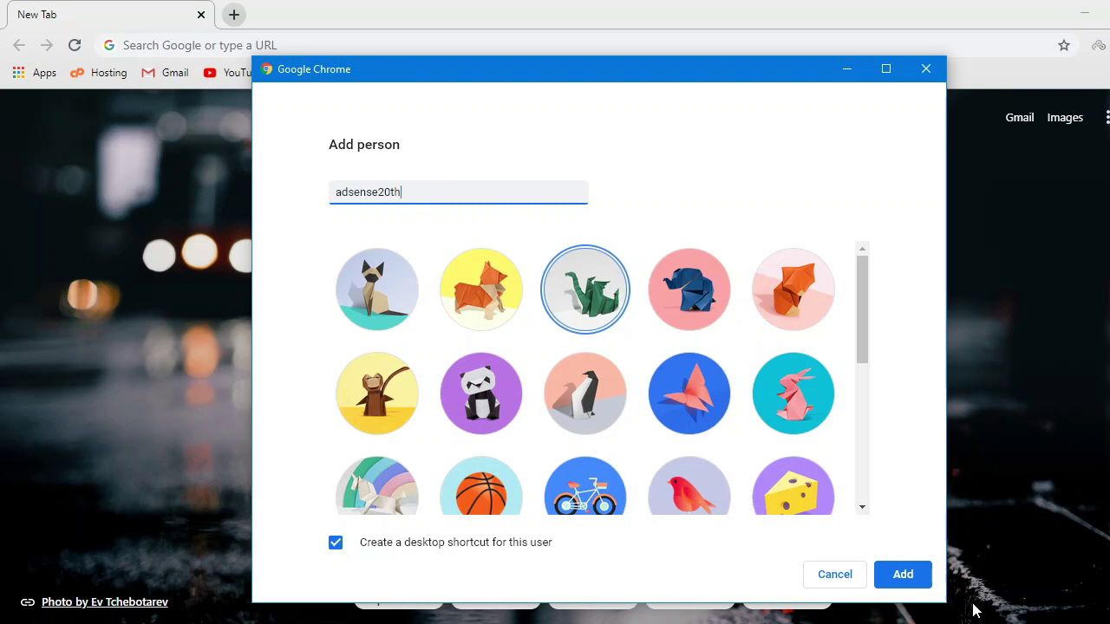
left_click_drag(471, 199, 313, 199)
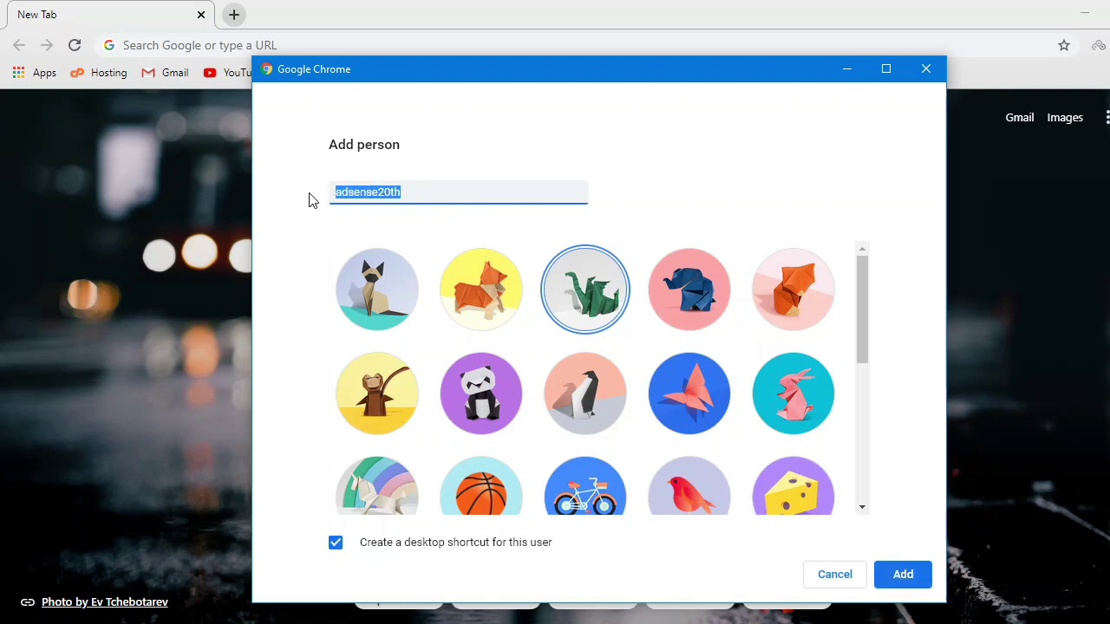
left_click(709, 293)
left_click(490, 305)
left_click(714, 306)
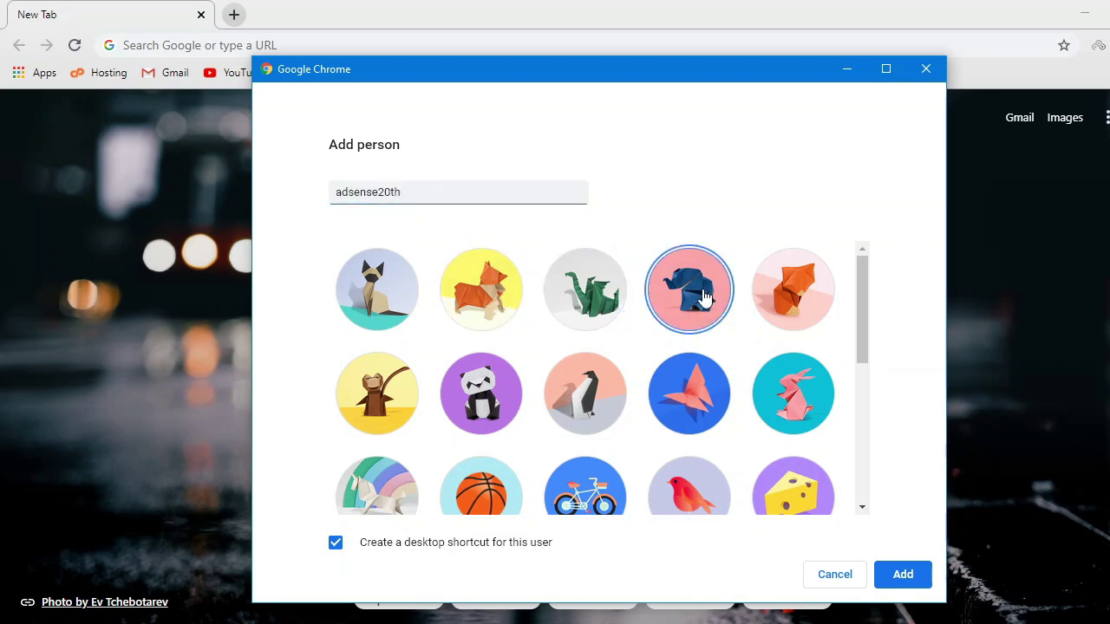
left_click(613, 295)
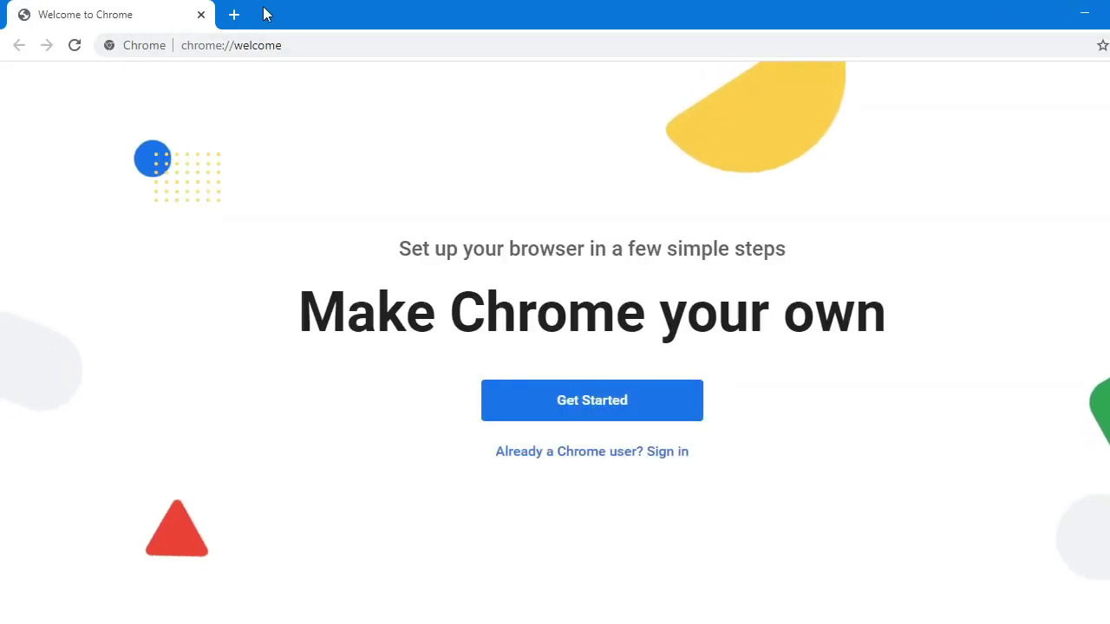
Step: Replace the Welcome to Chrome tab with a new tab and minimize both Chrome windows
left_click(235, 15)
left_click(176, 16)
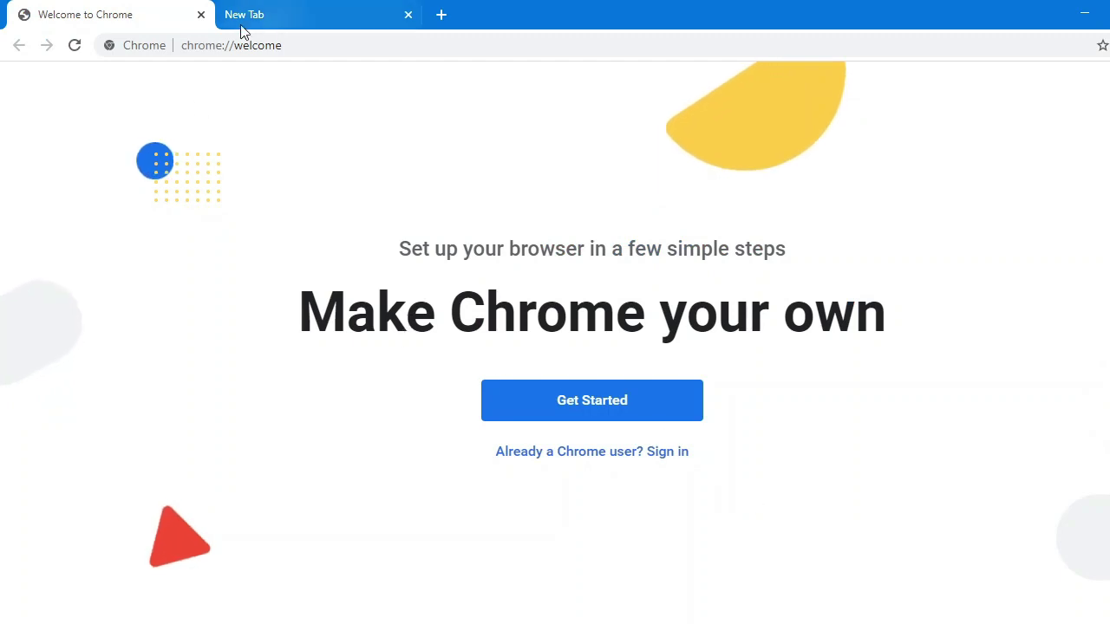
left_click(201, 14)
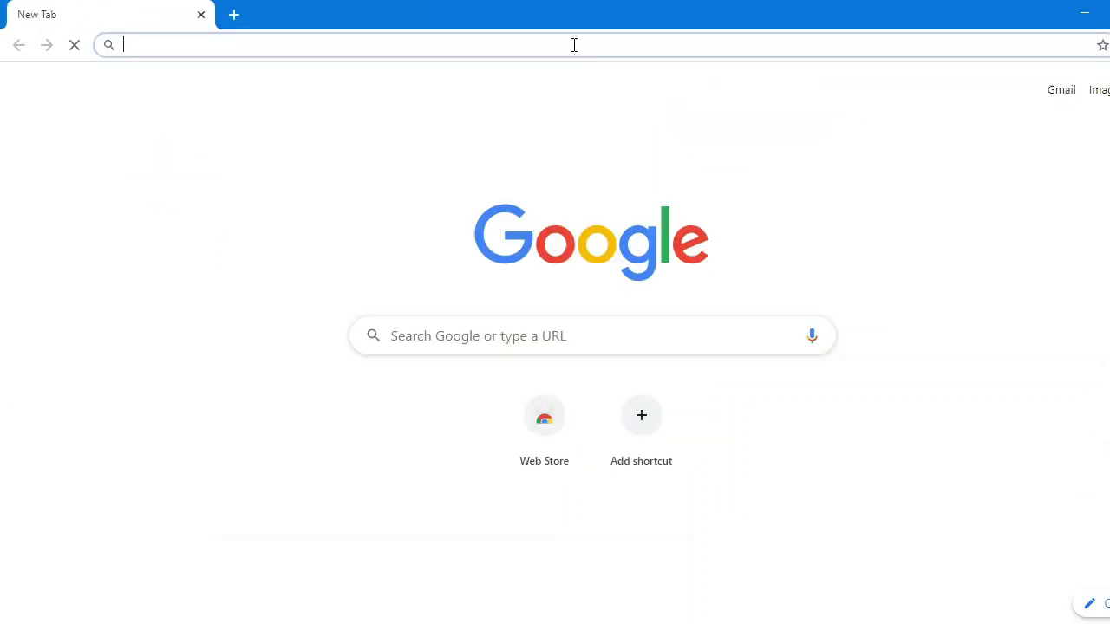
left_click(1090, 11)
left_click(1083, 11)
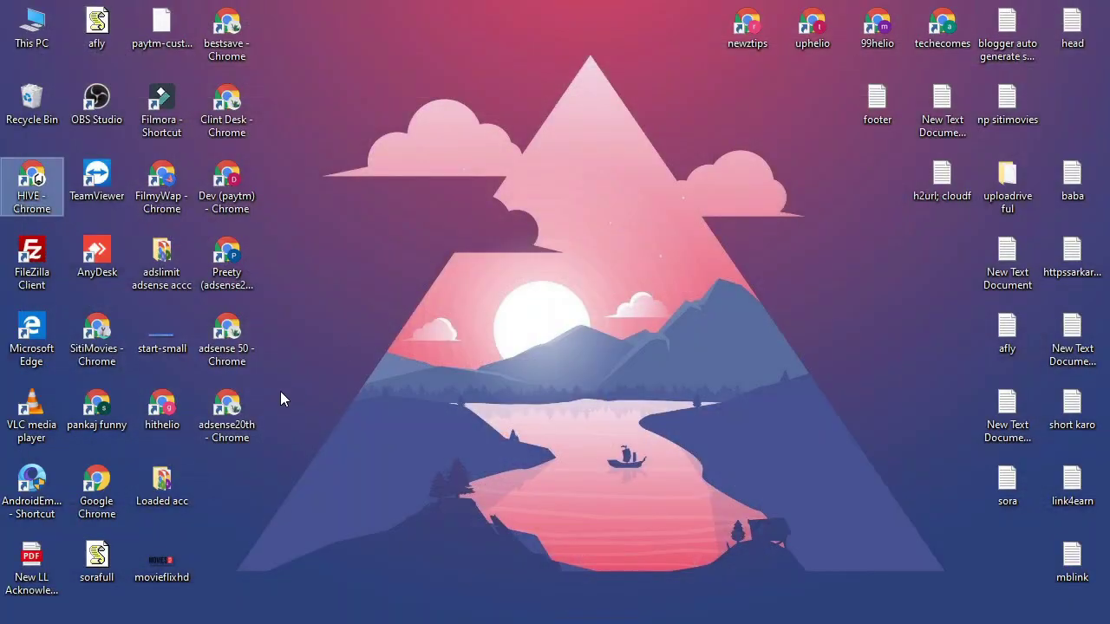
Step: Move the adsense20th shortcut out of its desktop column and back beneath the adsense 50 shortcut
left_click_drag(227, 420, 357, 342)
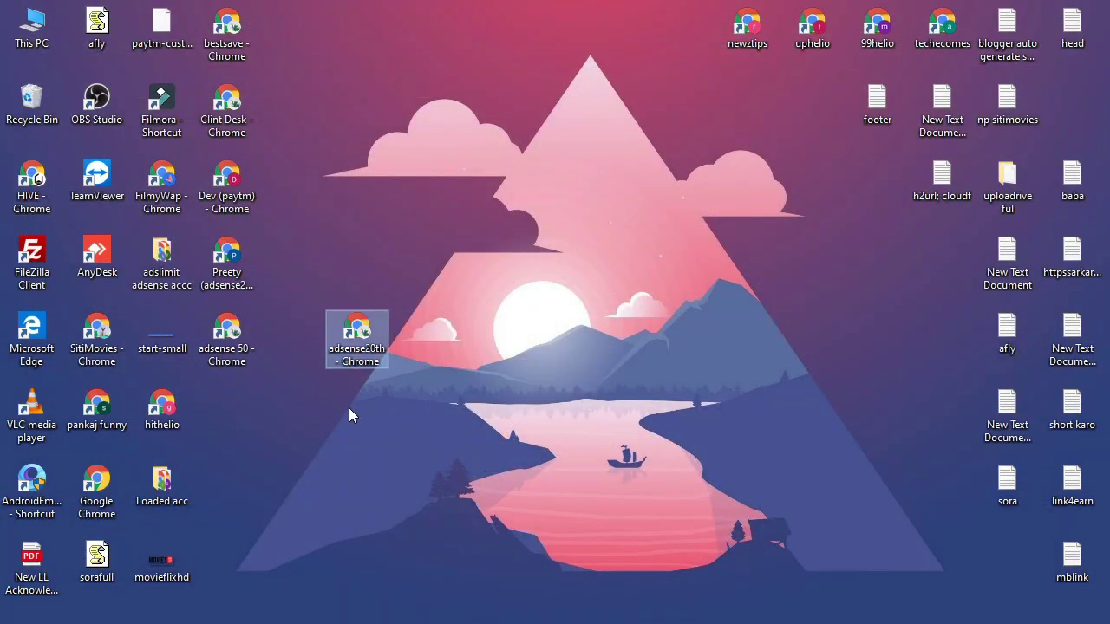
left_click(246, 363)
mouse_move(246, 364)
left_mouse_down()
mouse_move(271, 402)
mouse_move(250, 356)
left_mouse_up()
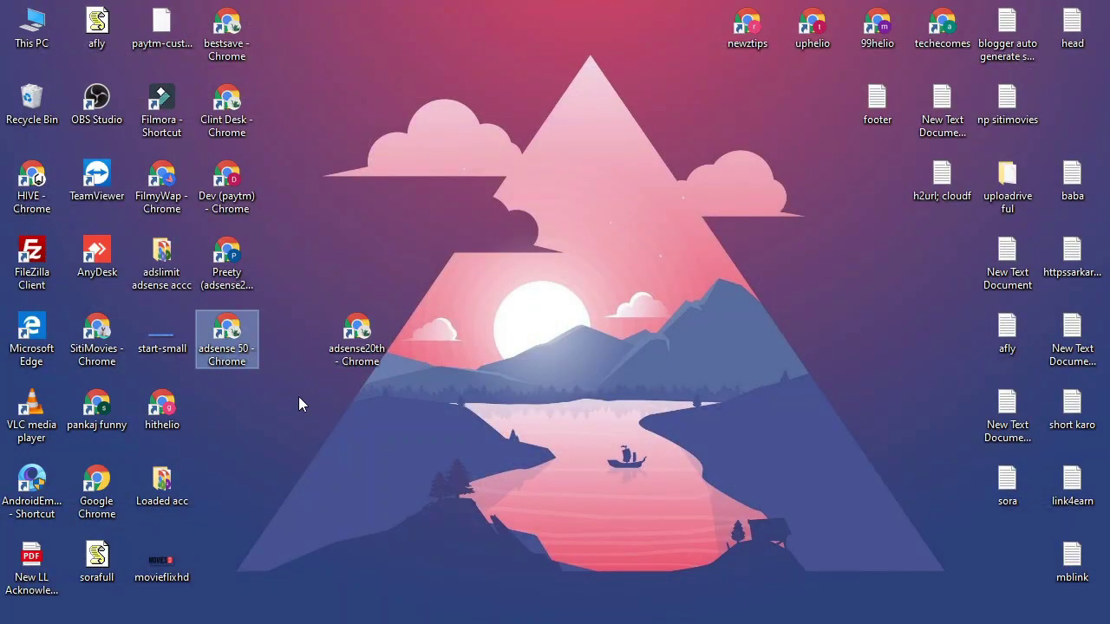
left_click_drag(356, 345, 224, 406)
left_click(335, 411)
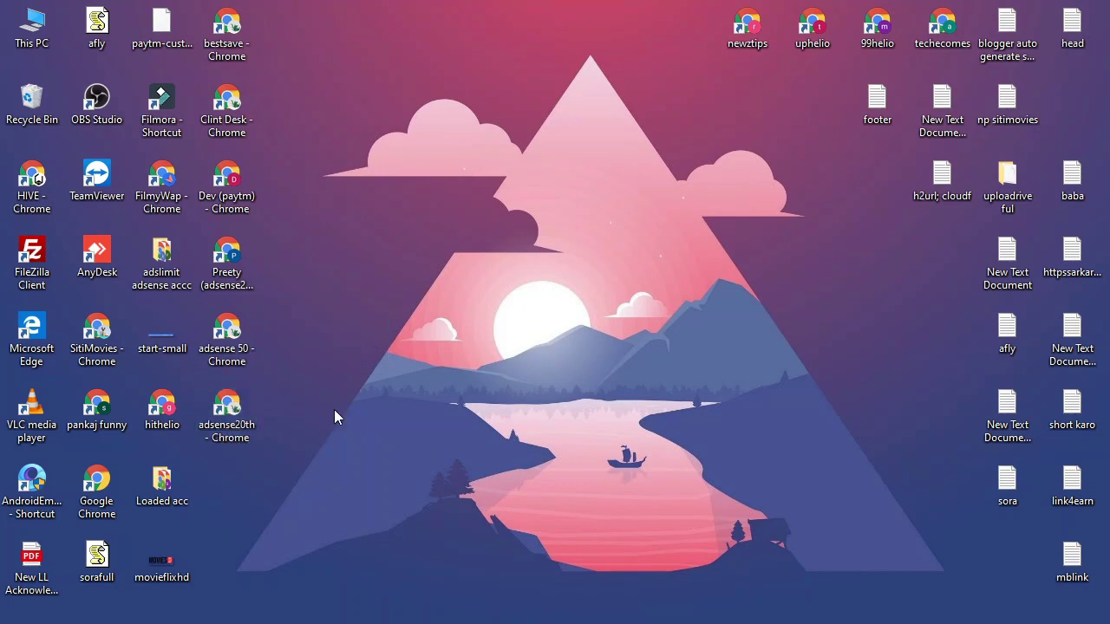
Step: In the adsense20th Chrome profile, search for google and go to the email field of the Google account sign-in page
right_click(382, 275)
left_click(495, 323)
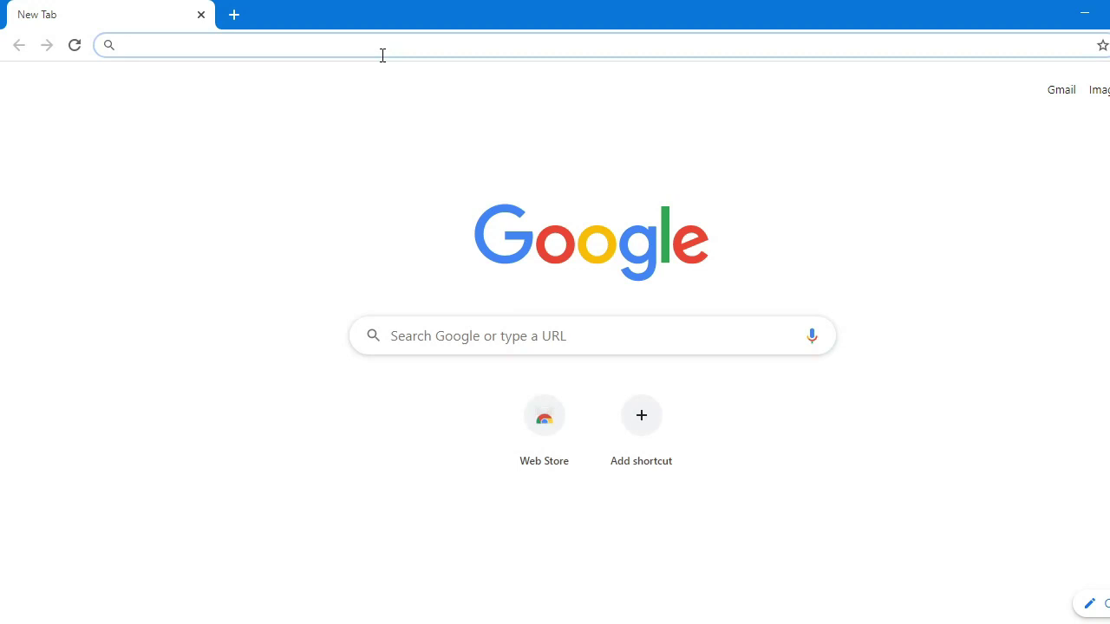
type("ooo")
key("BackSpace")
key("BackSpace")
key("BackSpace")
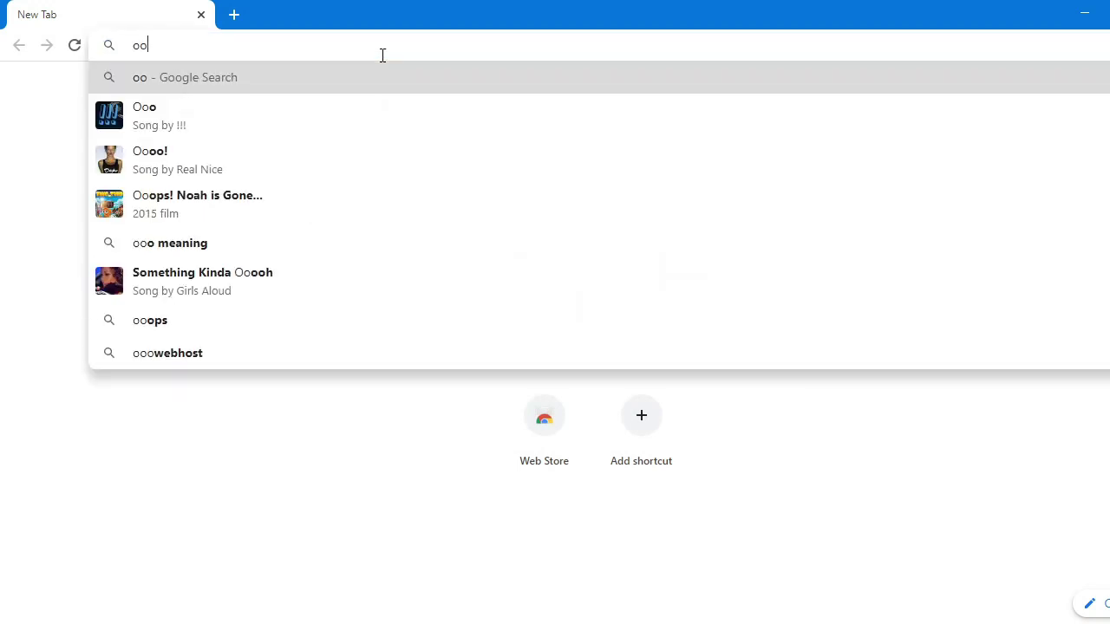
type("goog")
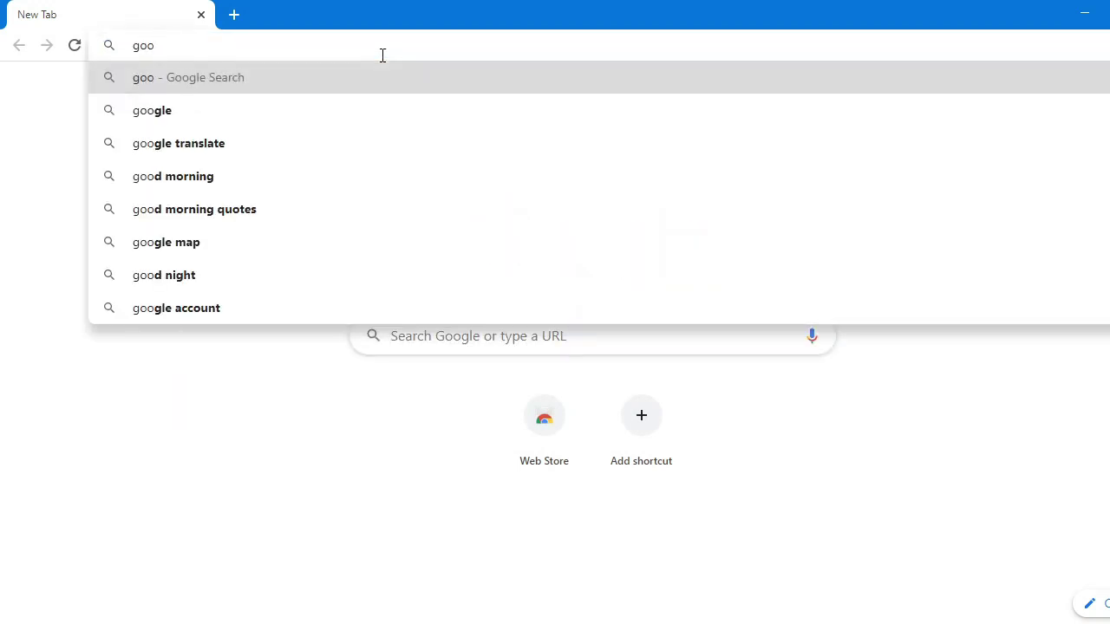
type("le")
key("Return")
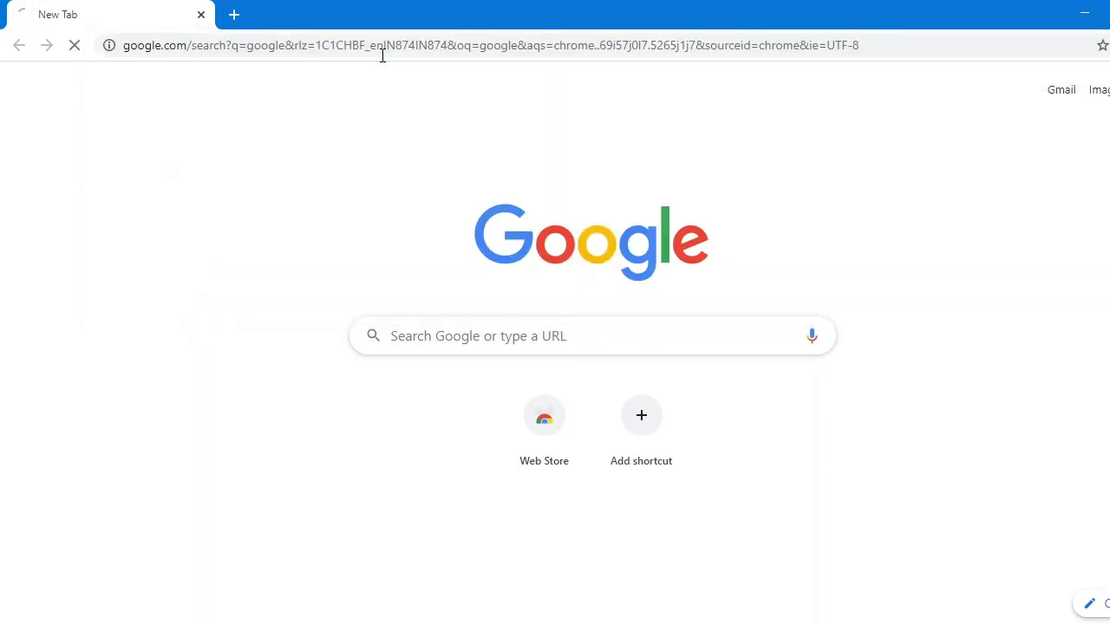
left_click(1094, 101)
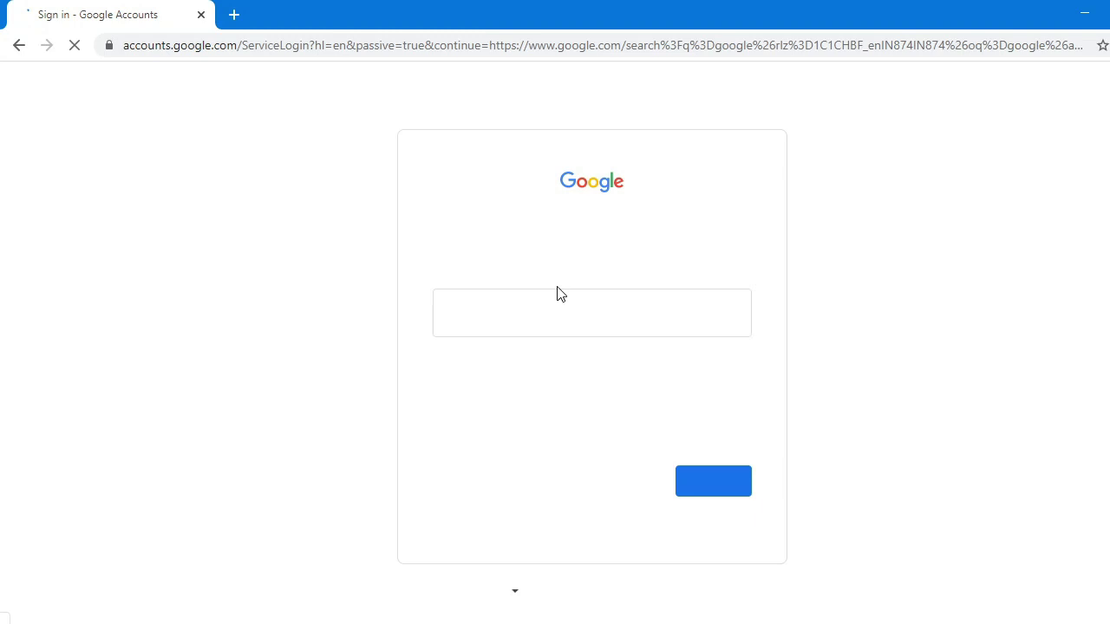
left_click(533, 313)
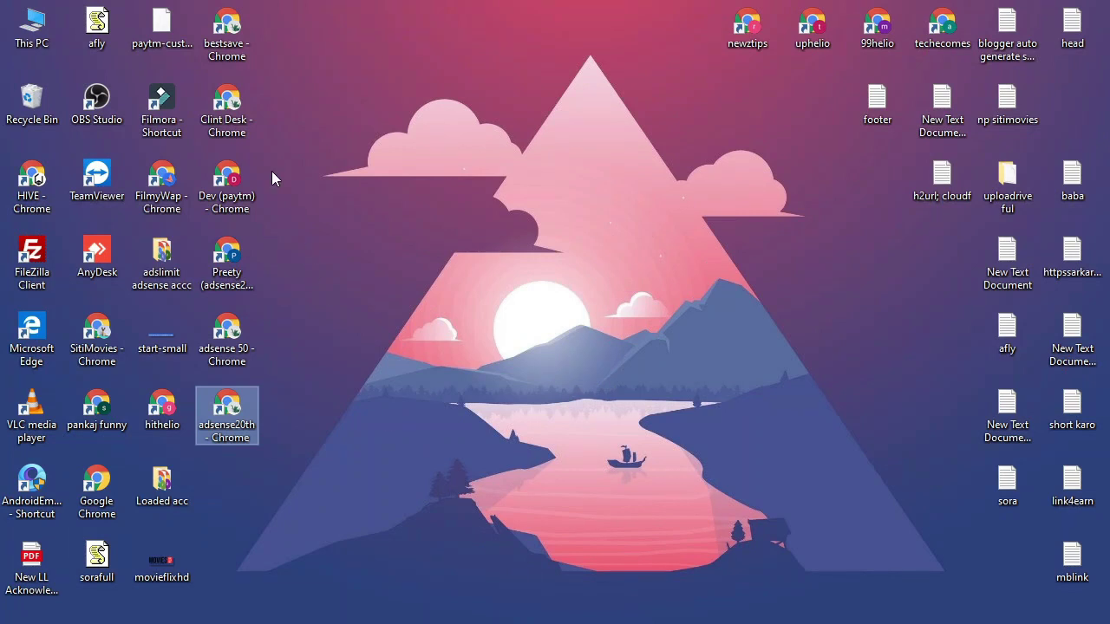
Step: Look over the Chrome profile shortcuts on the desktop again and select the Loaded acc folder
left_click_drag(279, 29, 247, 93)
left_click_drag(259, 353, 331, 340)
left_click(159, 488)
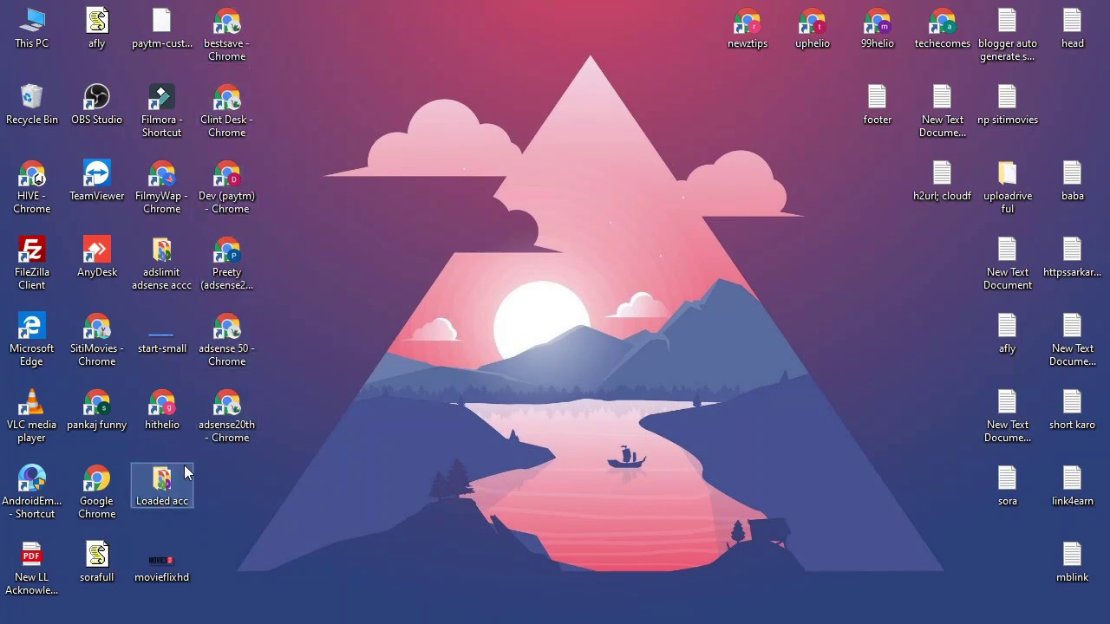
Step: Check the Loaded acc folder, the desktop Chrome shortcuts from newztips to techecomes, and the adslimit adsense accc folder
double_click(159, 488)
left_click(1094, 7)
left_click_drag(871, 28, 967, 39)
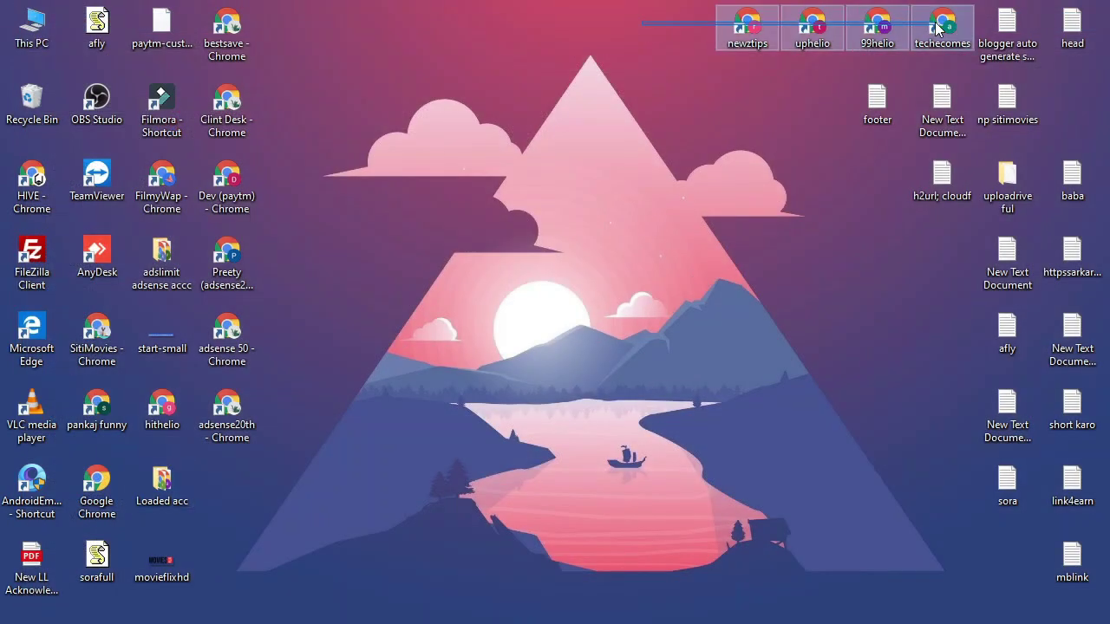
left_click(344, 76)
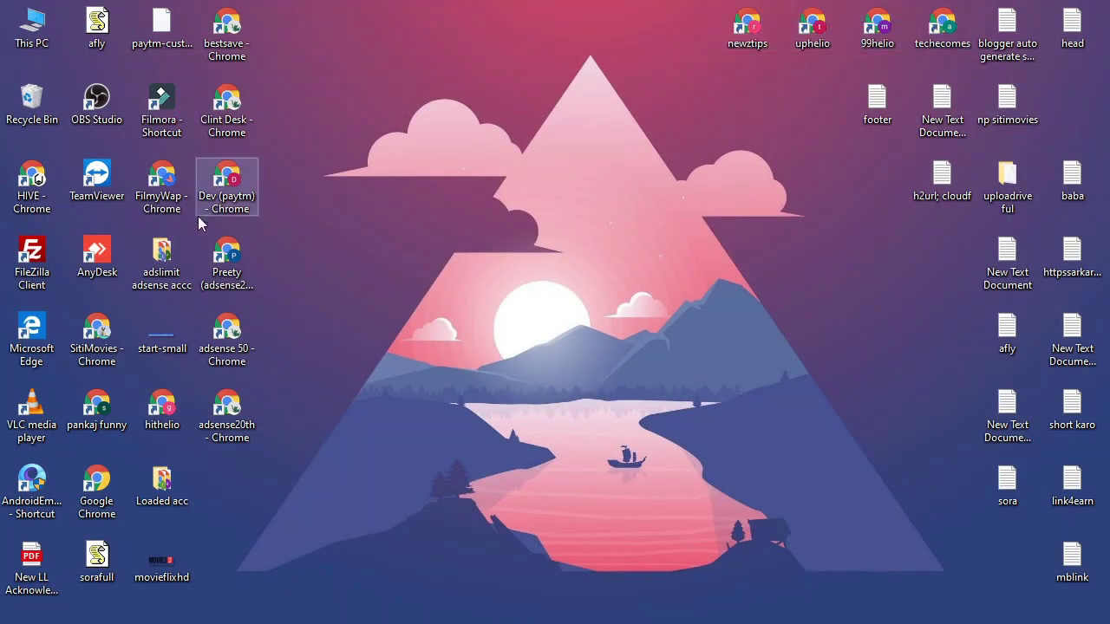
double_click(158, 257)
left_click_drag(349, 300, 367, 100)
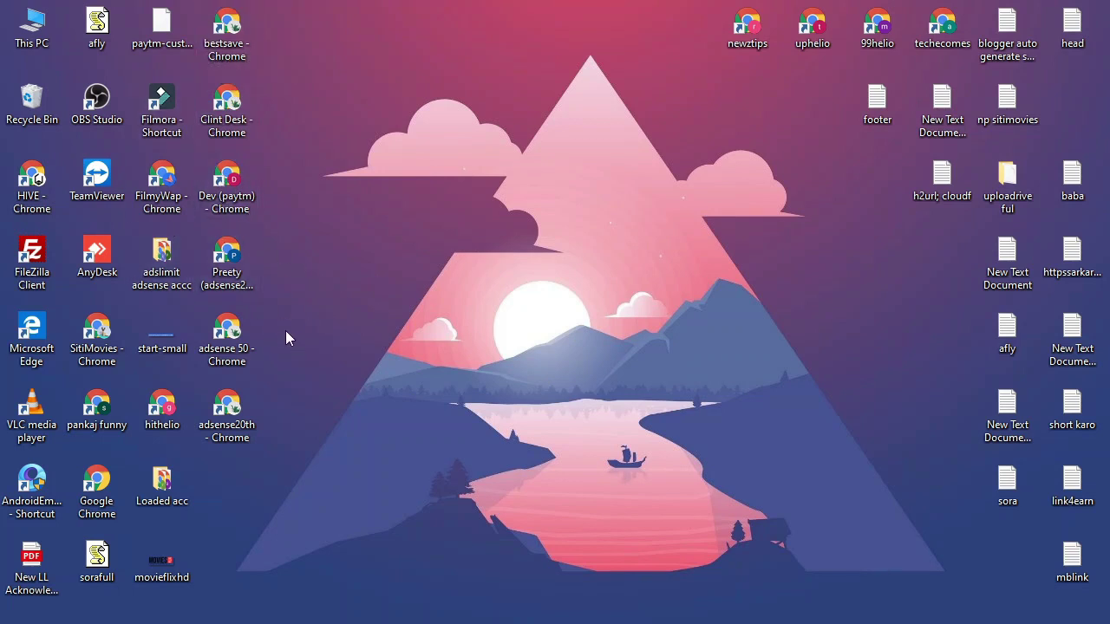
Step: Open the adsense2 Chrome profile from its desktop shortcut, search for adsense and go to the Google AdSense home page
double_click(248, 273)
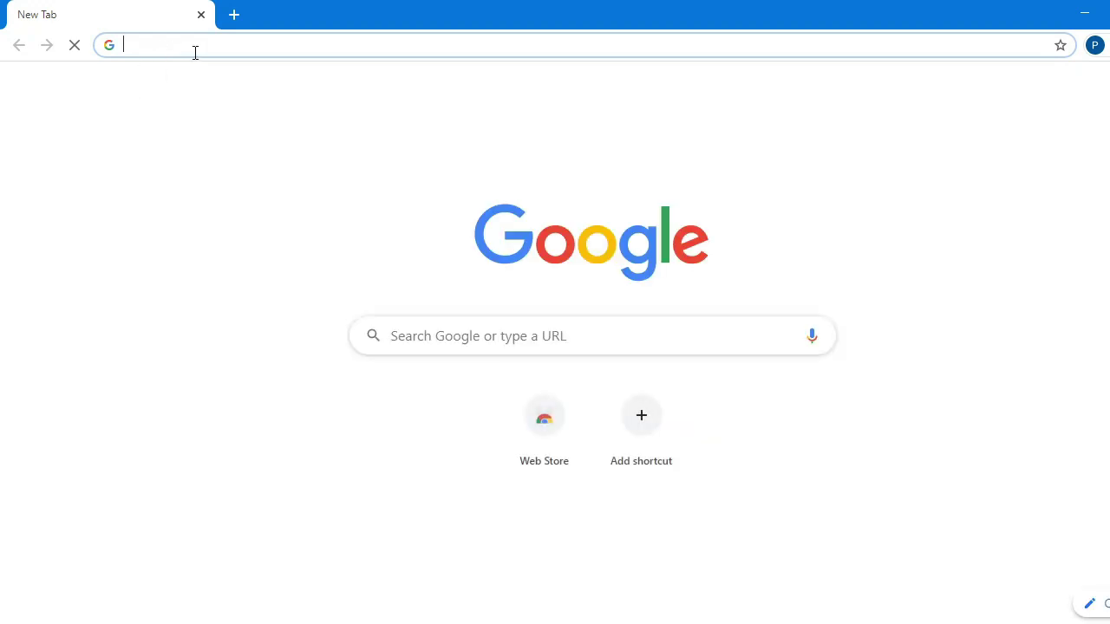
type("adse")
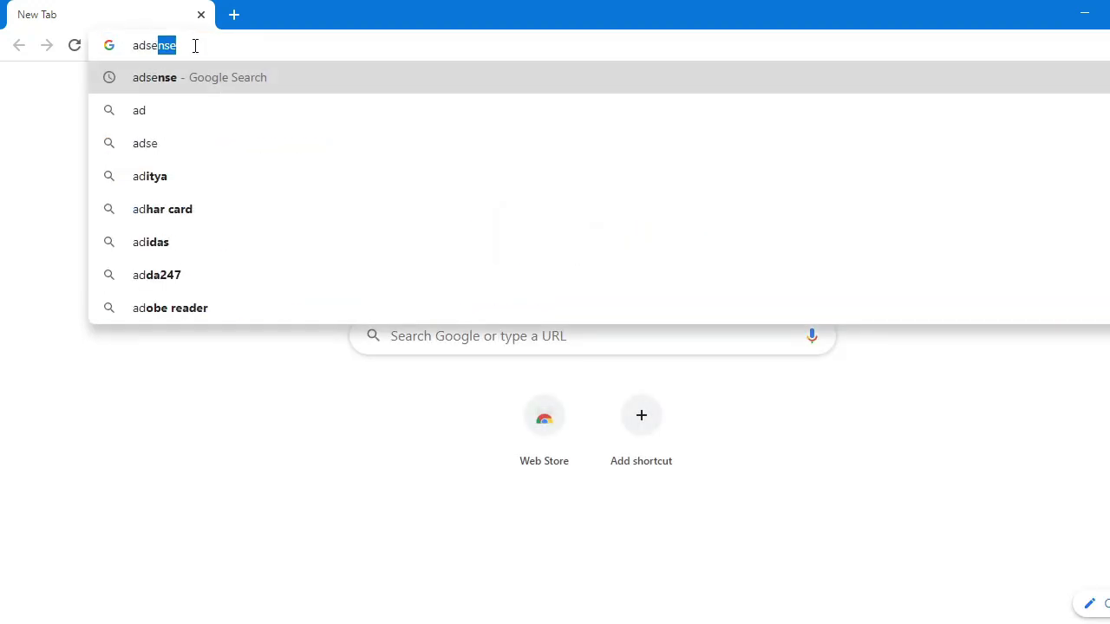
key("Return")
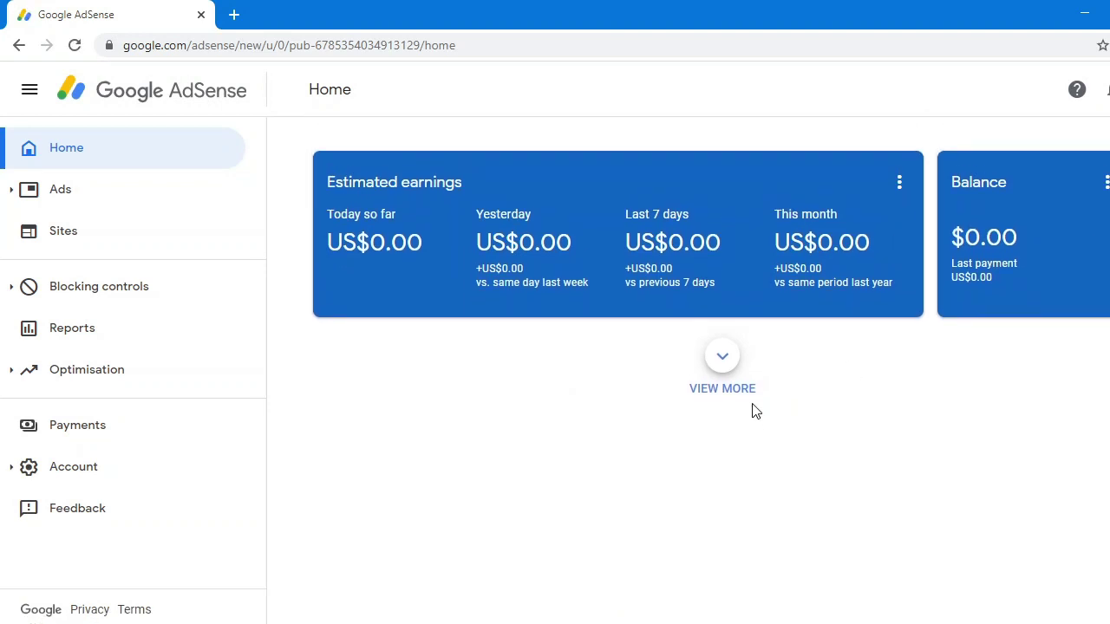
Step: Expand the AdSense home dashboard, look over its cards and the Performance date range options, and return to the desktop
left_click(733, 382)
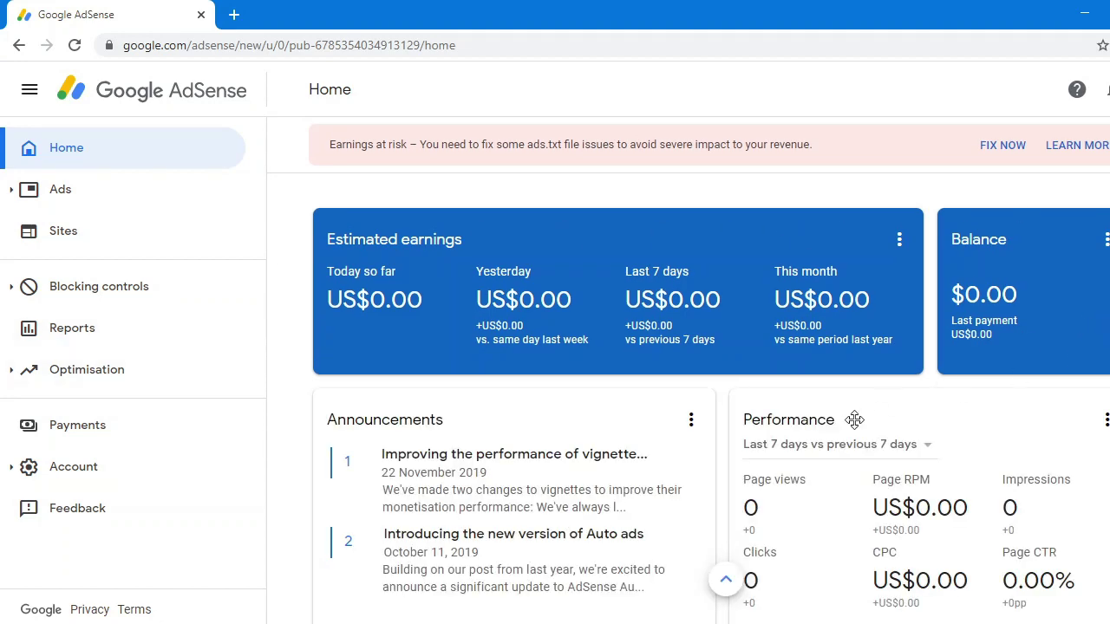
left_click(864, 445)
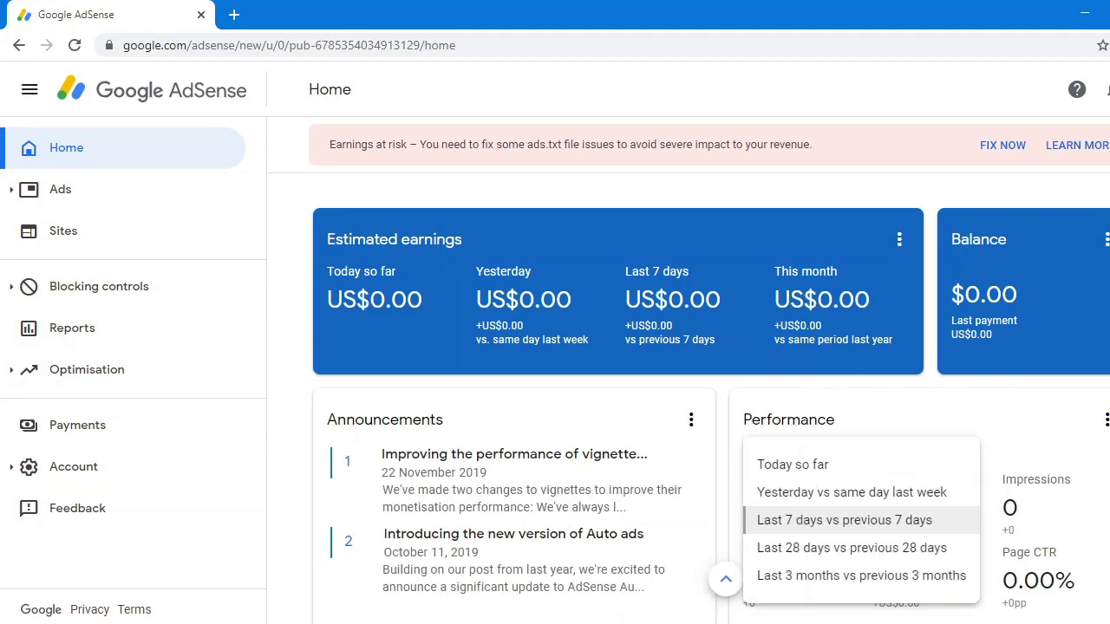
key("Escape")
scroll(868, 194, "down", 5)
scroll(868, 194, "up", 5)
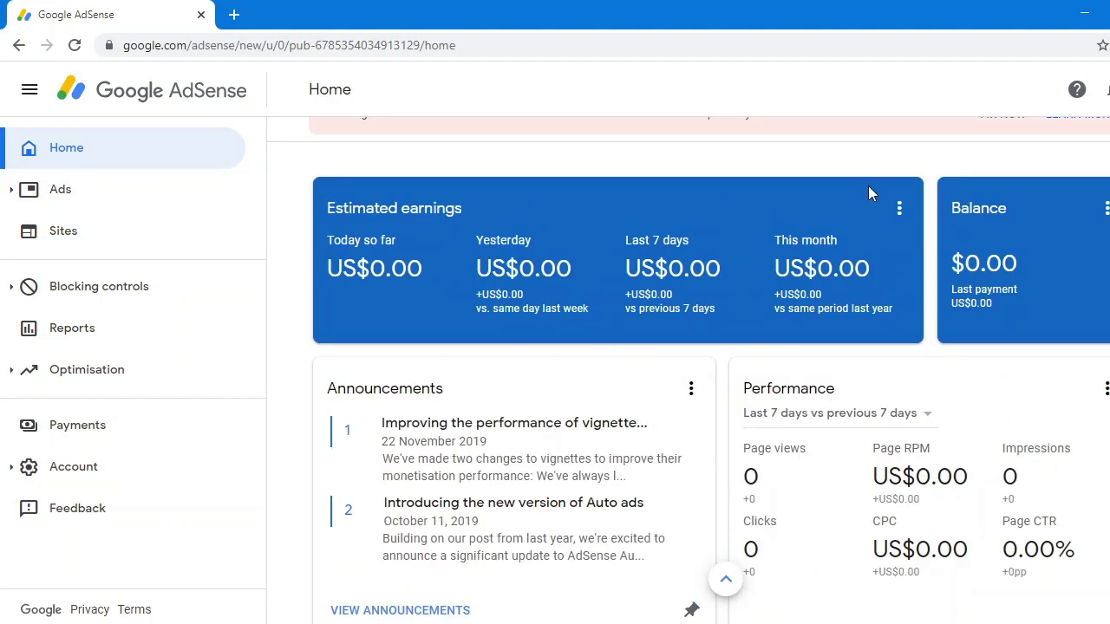
key("super+d")
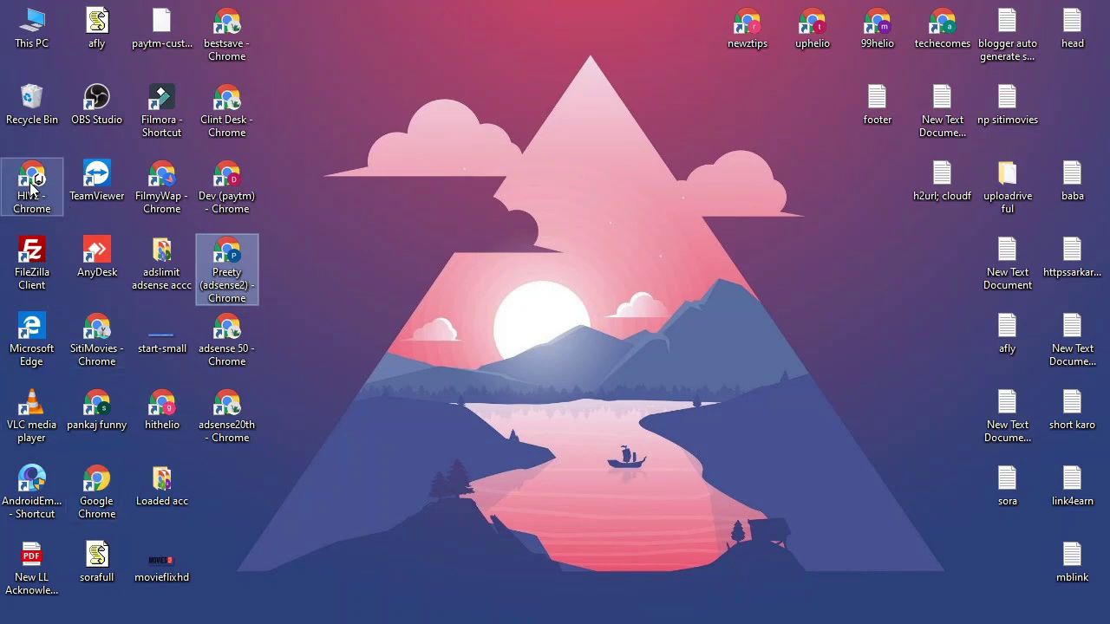
Step: Look into the Loaded acc folder again and close it, along with the Microsoft Edge window
double_click(158, 485)
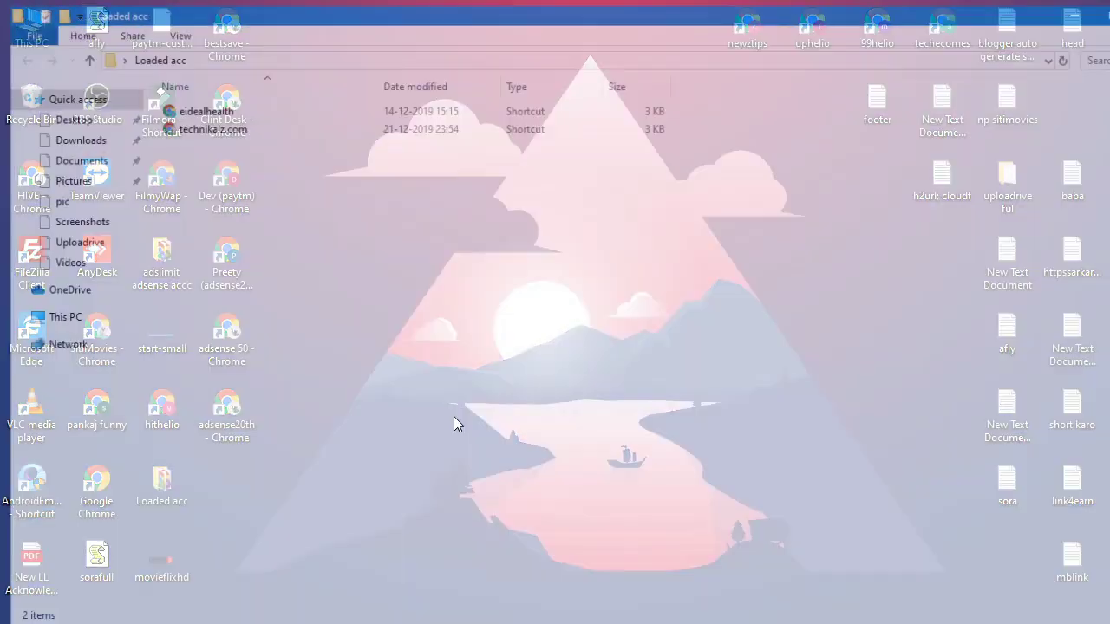
key("alt+F4")
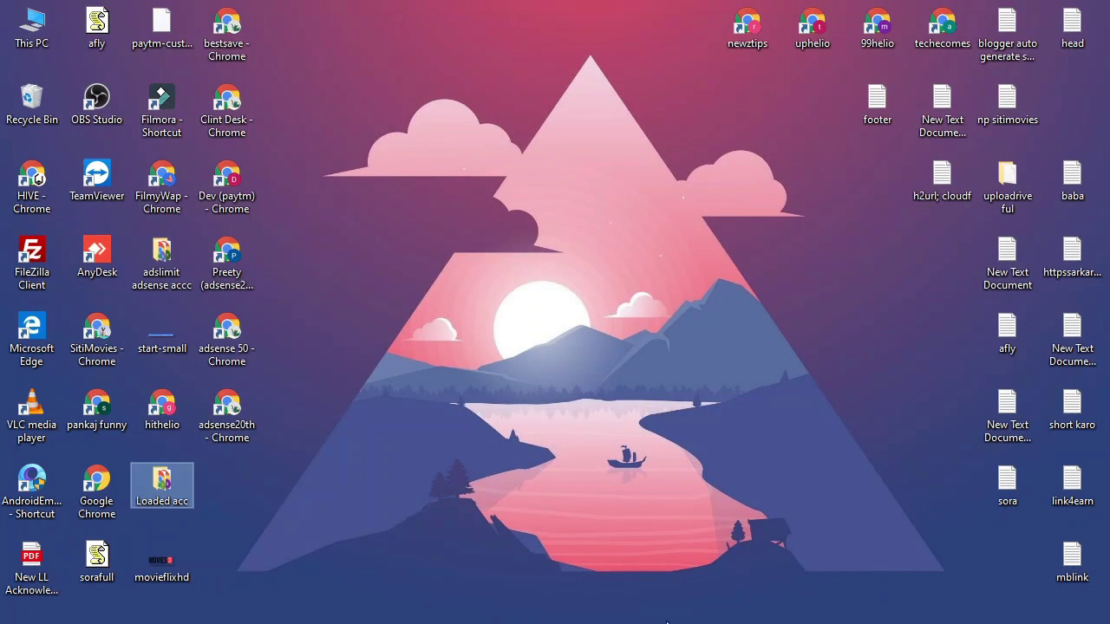
mouse_move(574, 621)
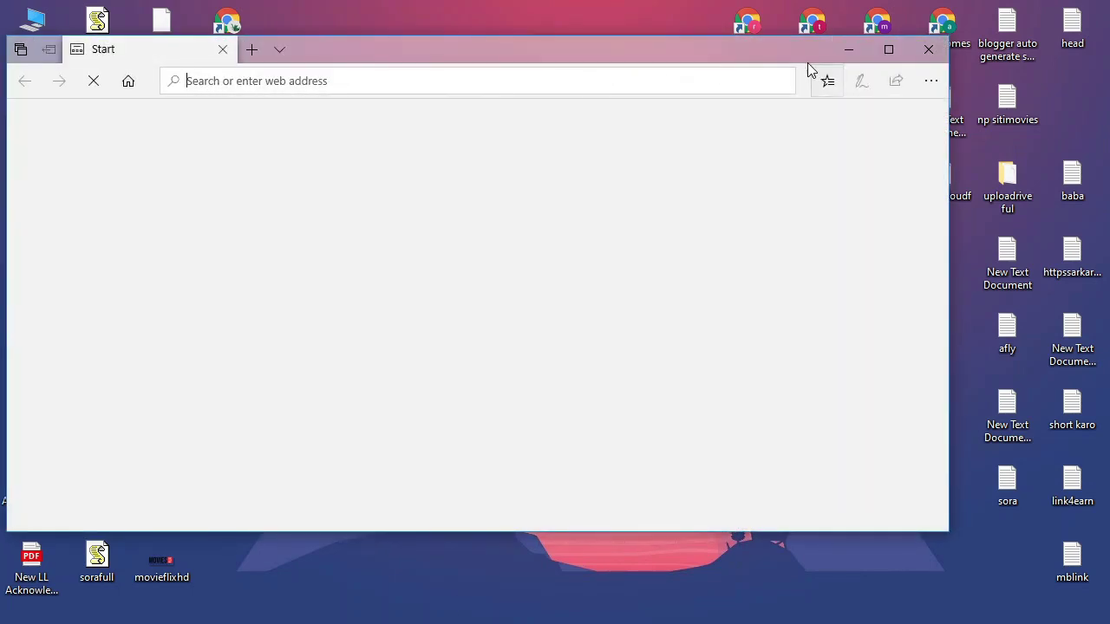
left_click(927, 49)
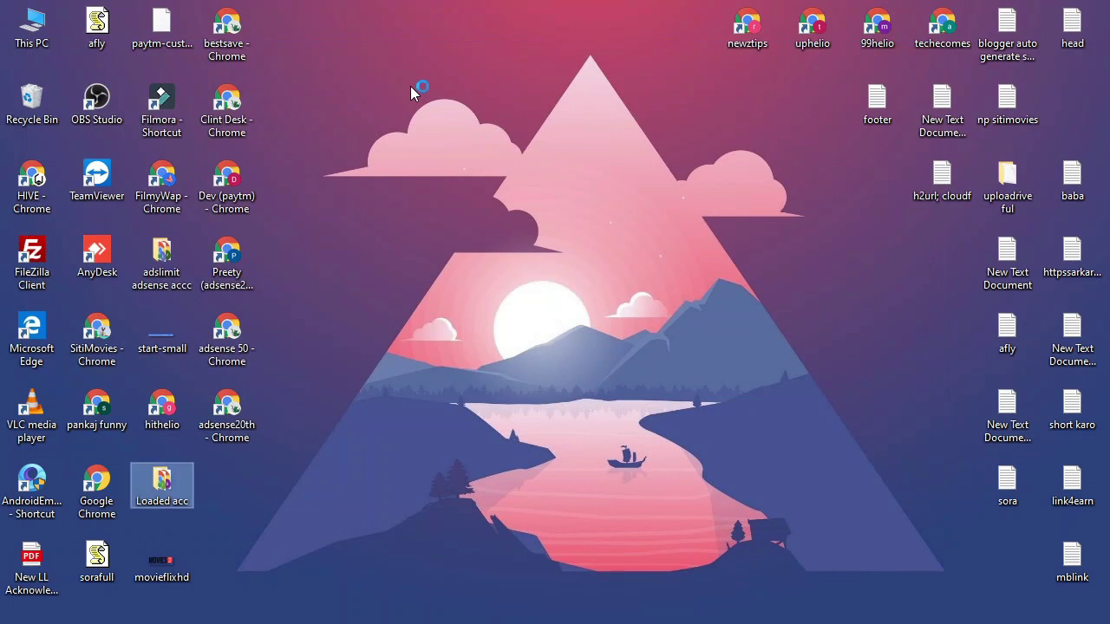
left_click_drag(410, 86, 773, 376)
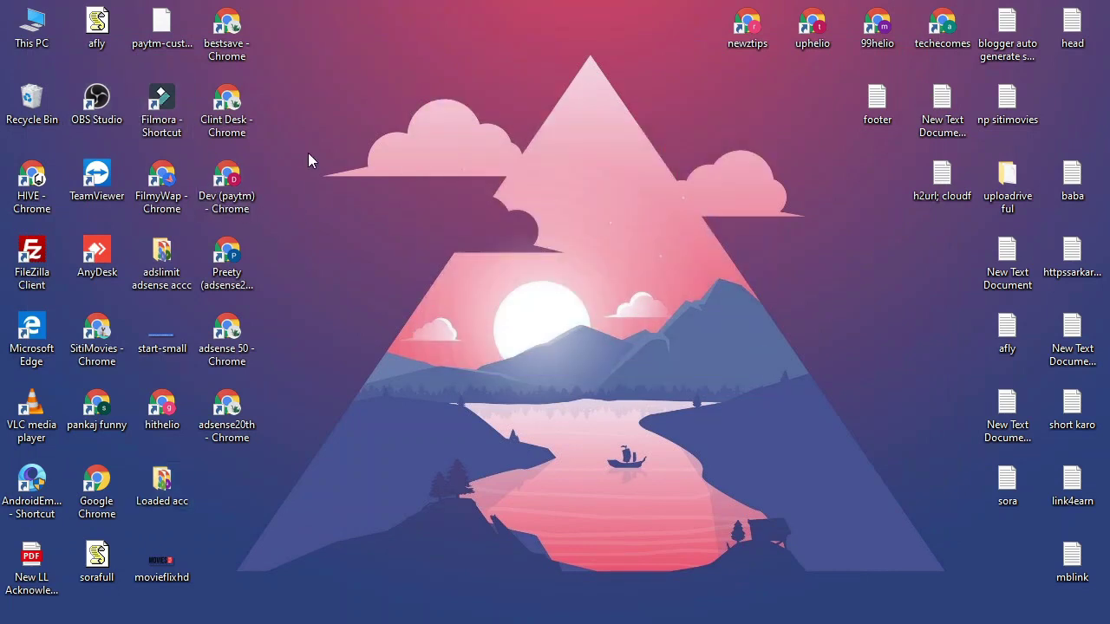
left_click_drag(332, 56, 815, 449)
left_click_drag(525, 102, 812, 400)
left_click_drag(458, 68, 774, 397)
left_click_drag(696, 152, 885, 505)
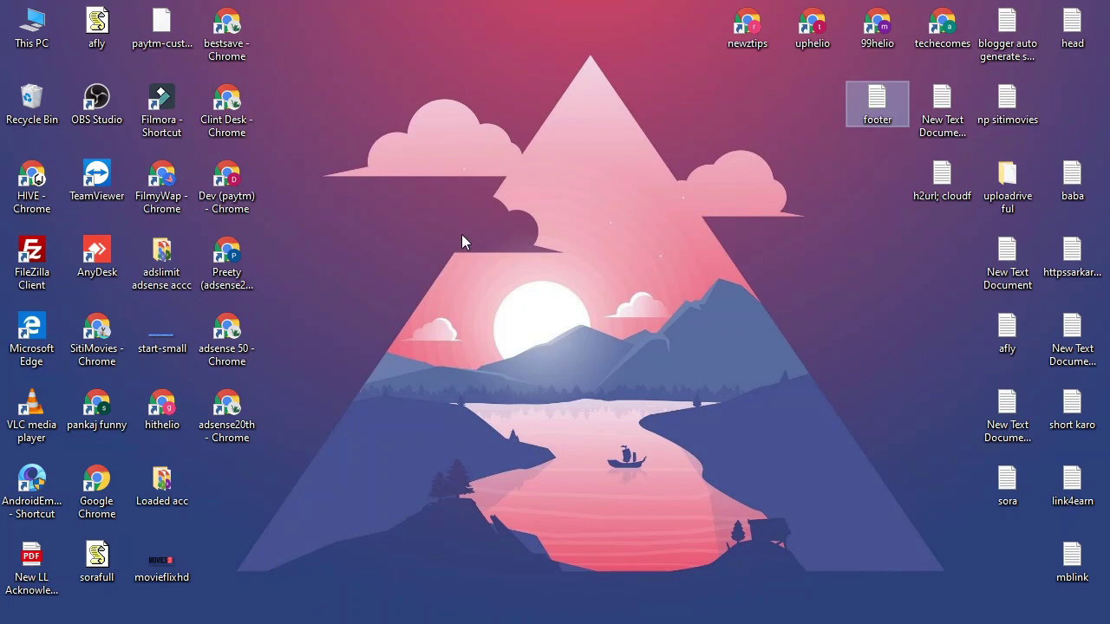
left_click_drag(425, 53, 806, 357)
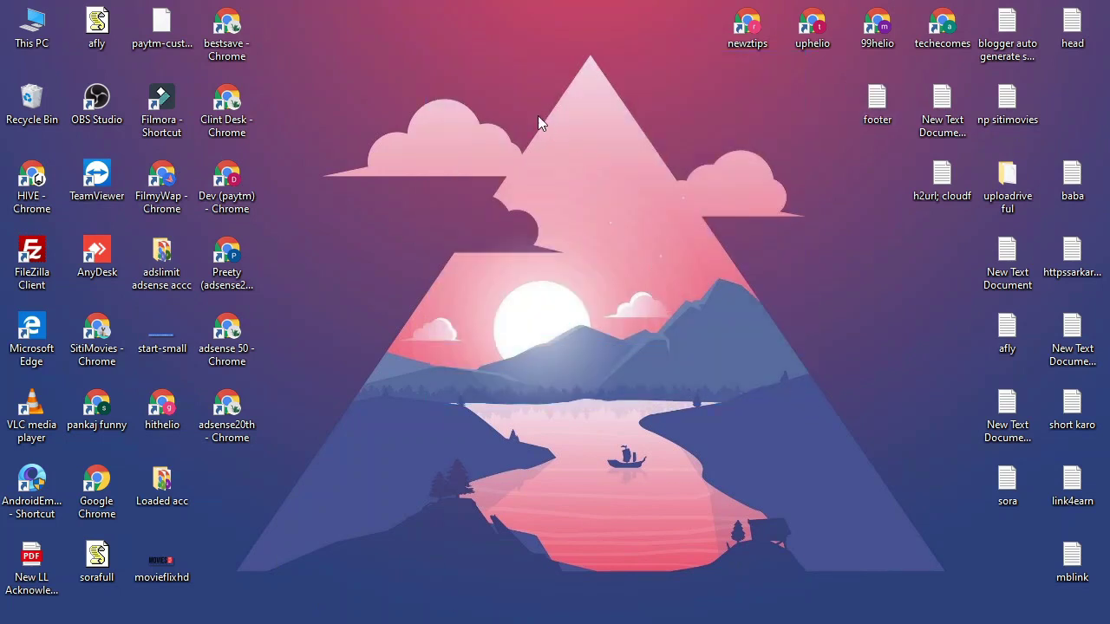
left_click_drag(489, 83, 693, 478)
left_click_drag(948, 7, 716, 49)
left_click_drag(573, 38, 937, 590)
left_click(809, 468)
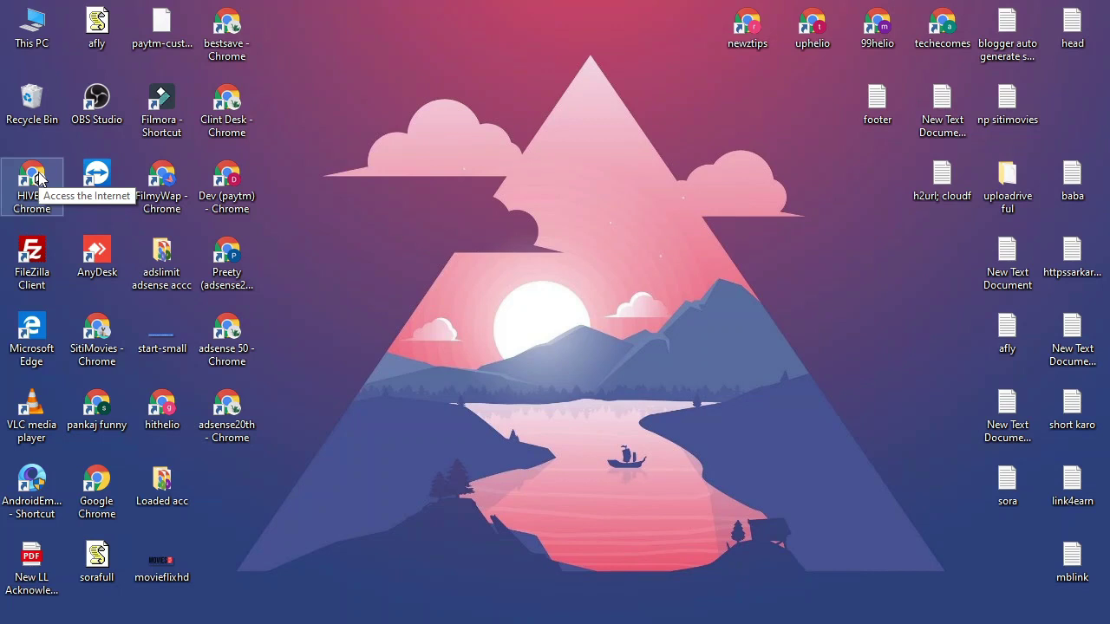
left_click_drag(375, 69, 931, 609)
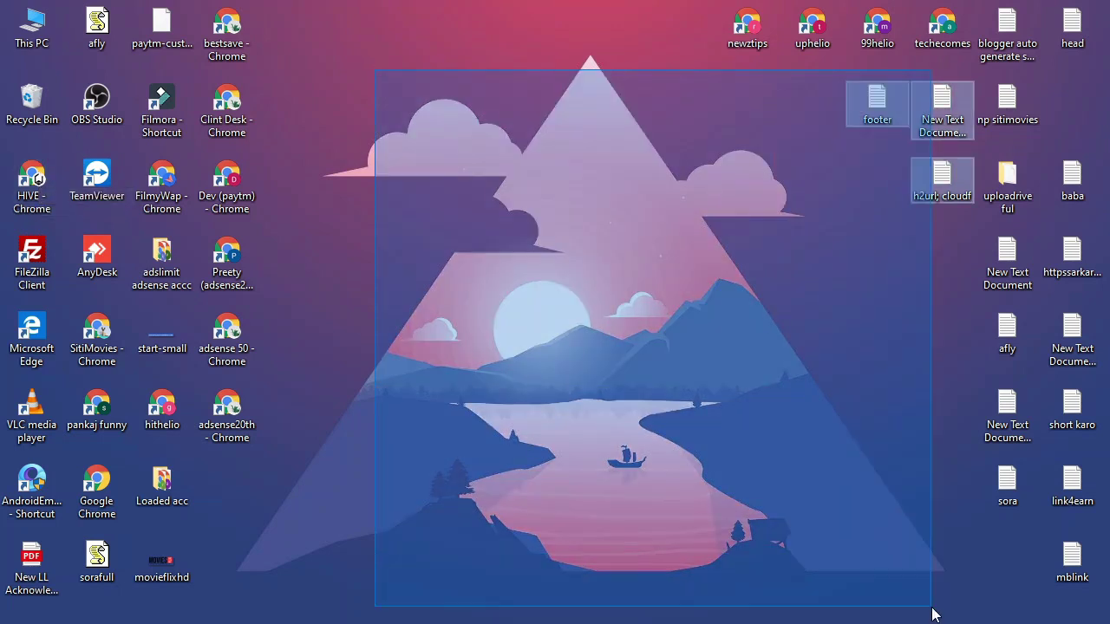
left_click(802, 517)
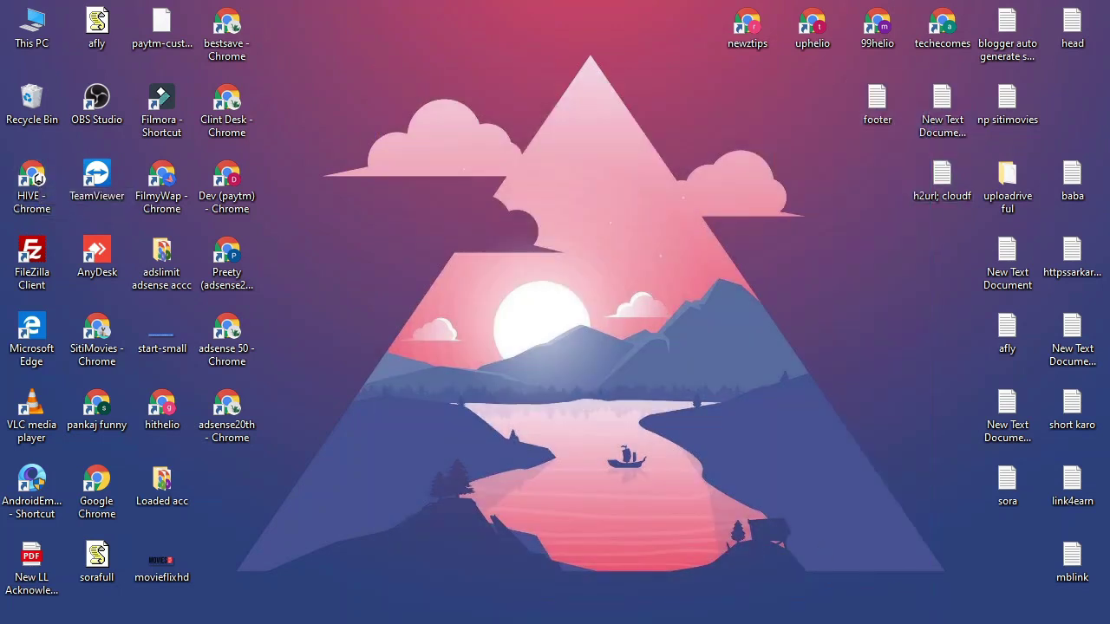